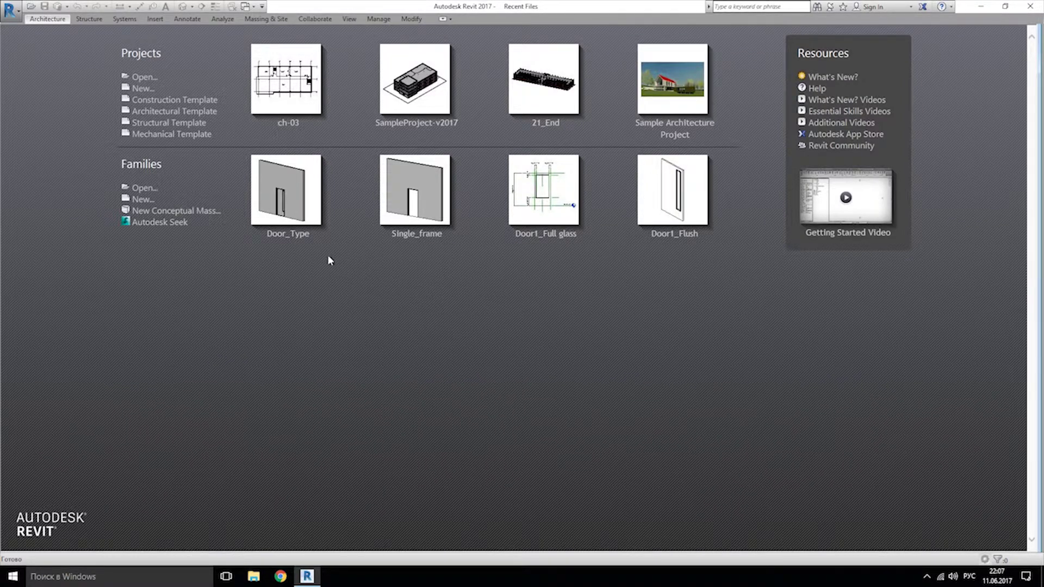
- Start a new project from the Architectural Template and open its East elevation
click(162, 112)
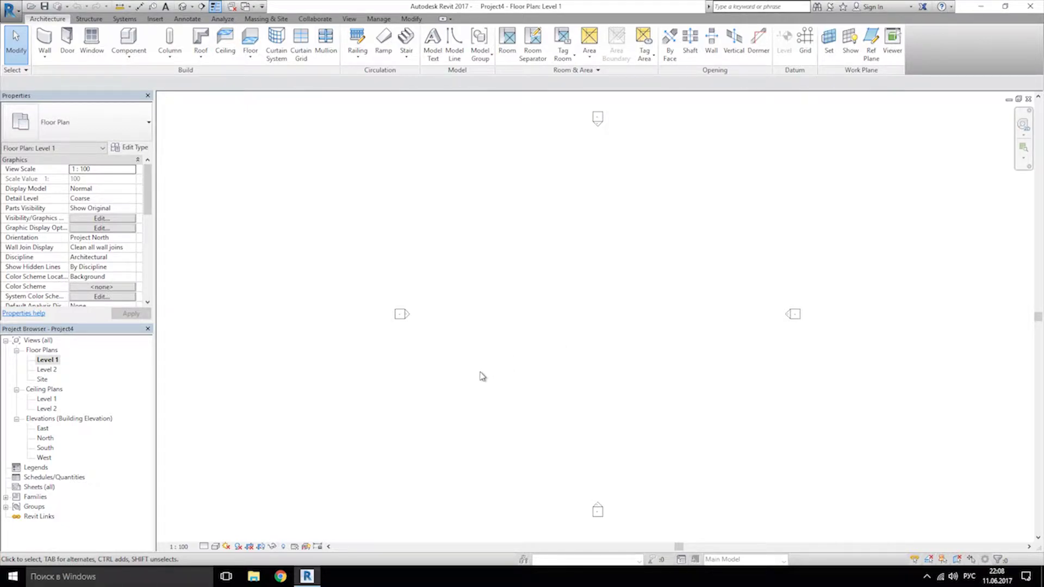
double_click(45, 430)
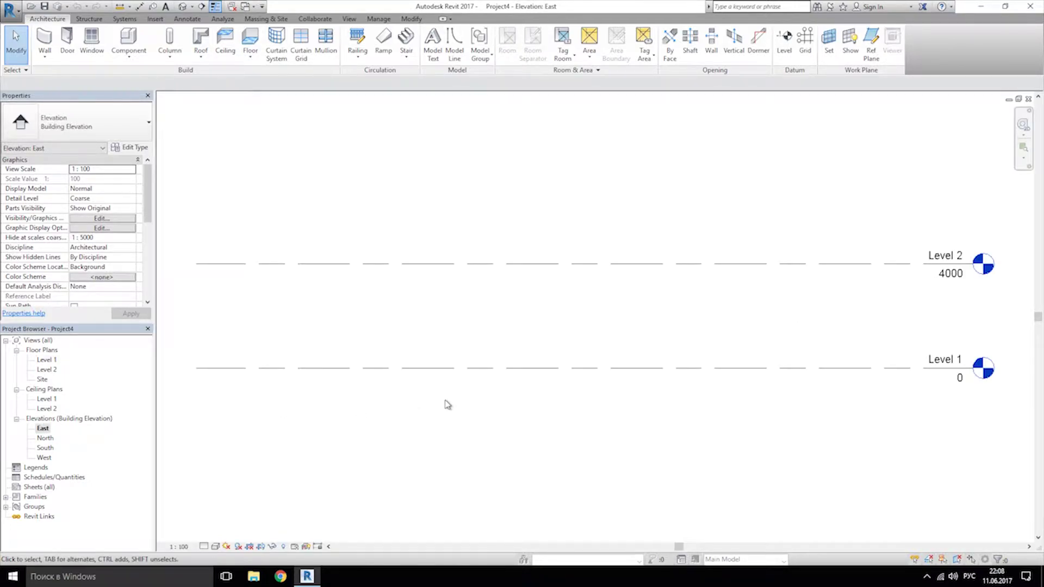
- Copy Level 2 straight upward by 4600 mm to add a third level
scroll(447, 405, down, 3)
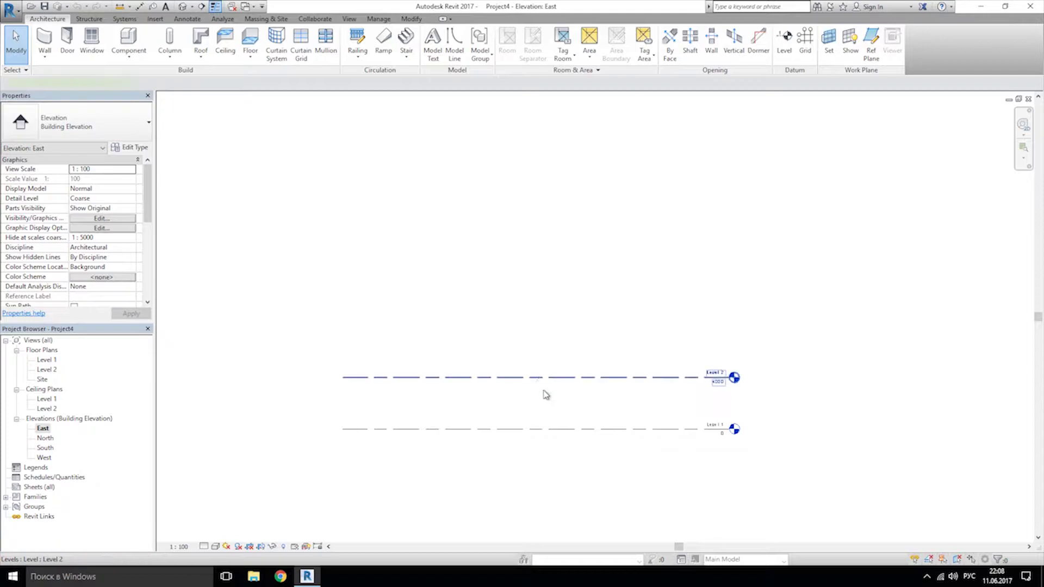
click(546, 395)
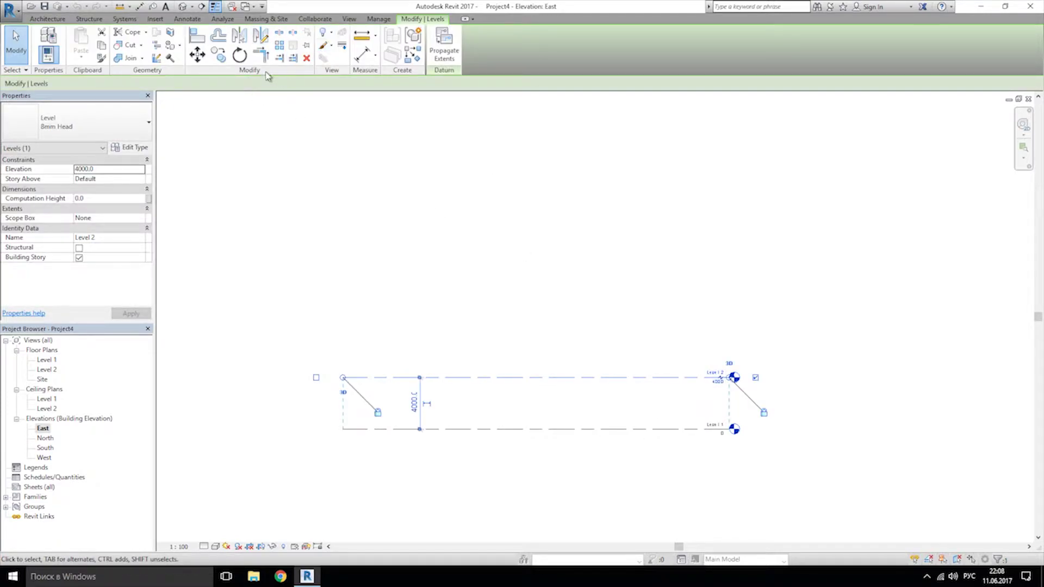
click(218, 54)
click(344, 377)
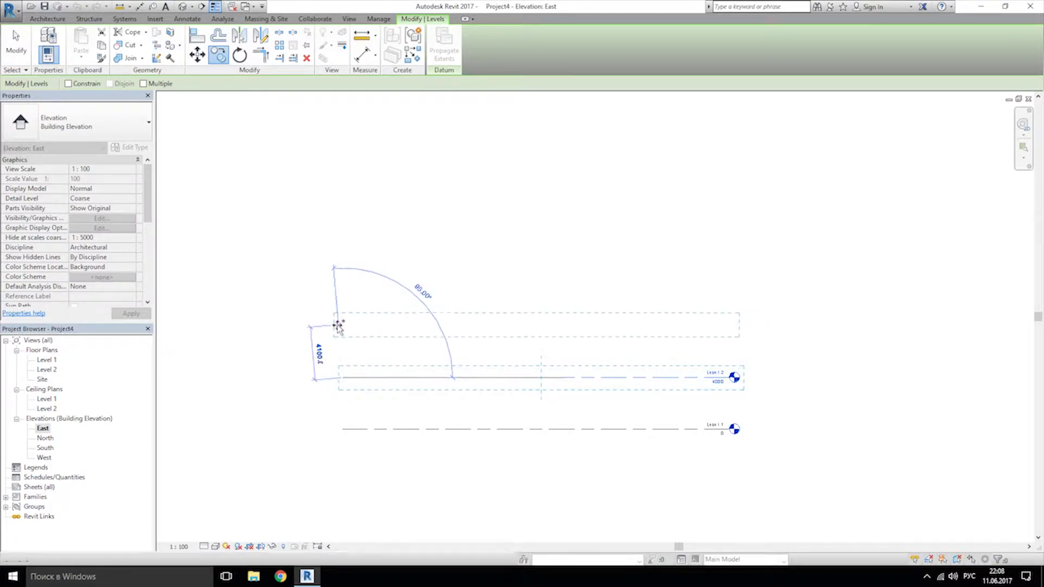
click(342, 256)
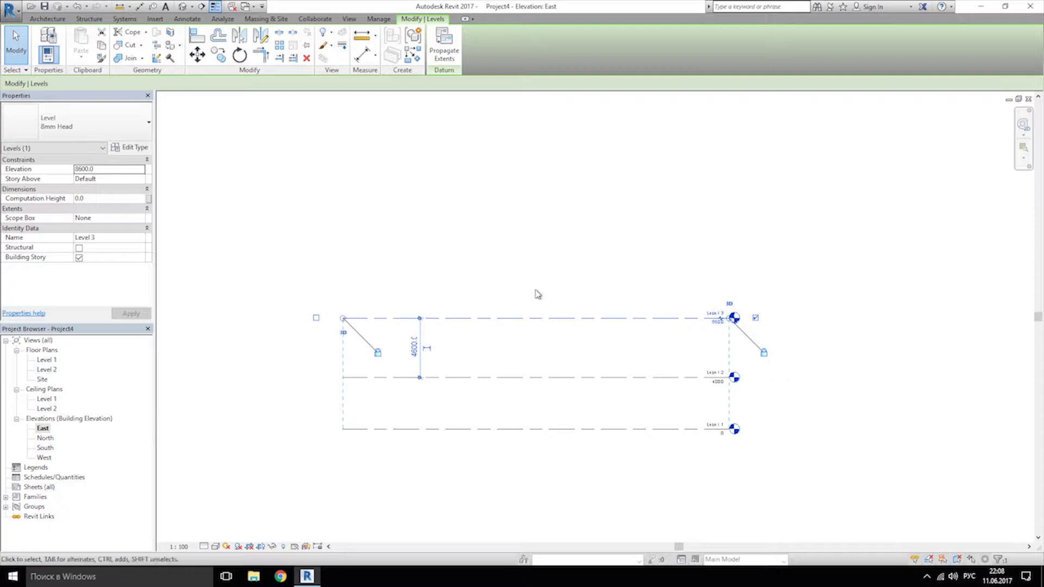
- Copy the upper two levels upward by the distance from Level 1 to Level 3, adding two more levels
drag(538, 294, 489, 396)
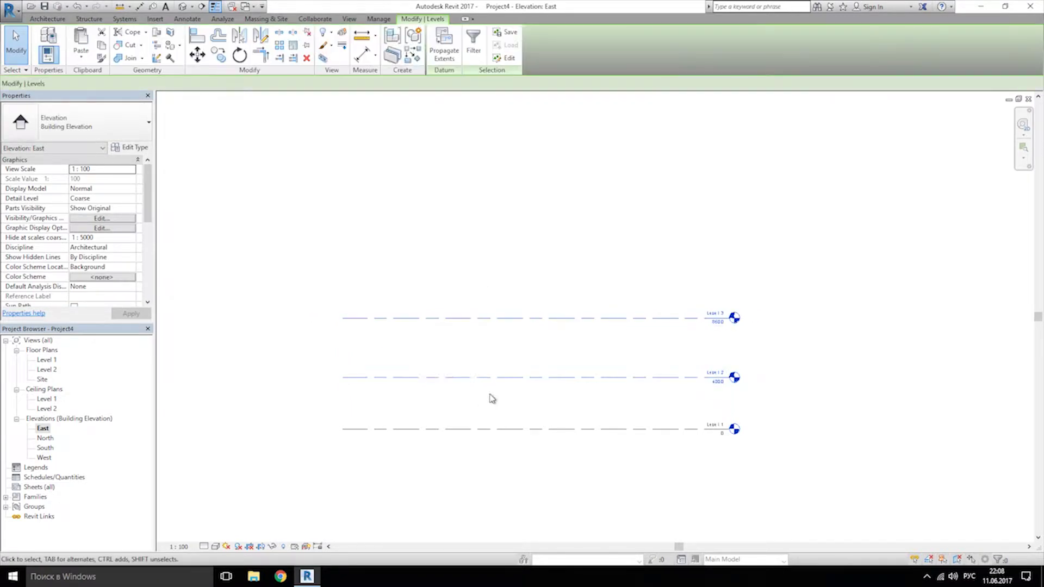
click(221, 55)
key(space)
click(342, 429)
click(354, 429)
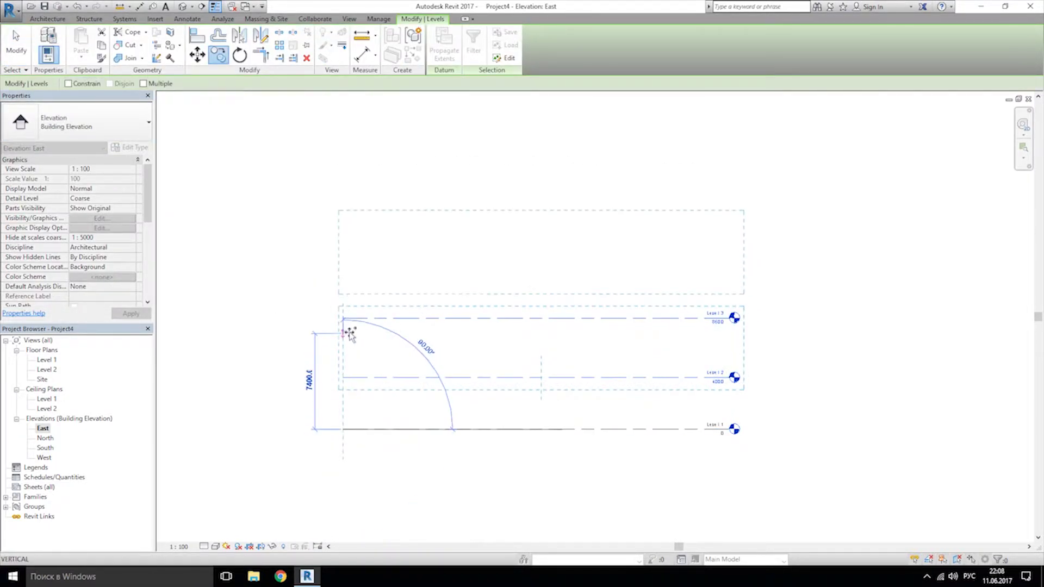
click(343, 318)
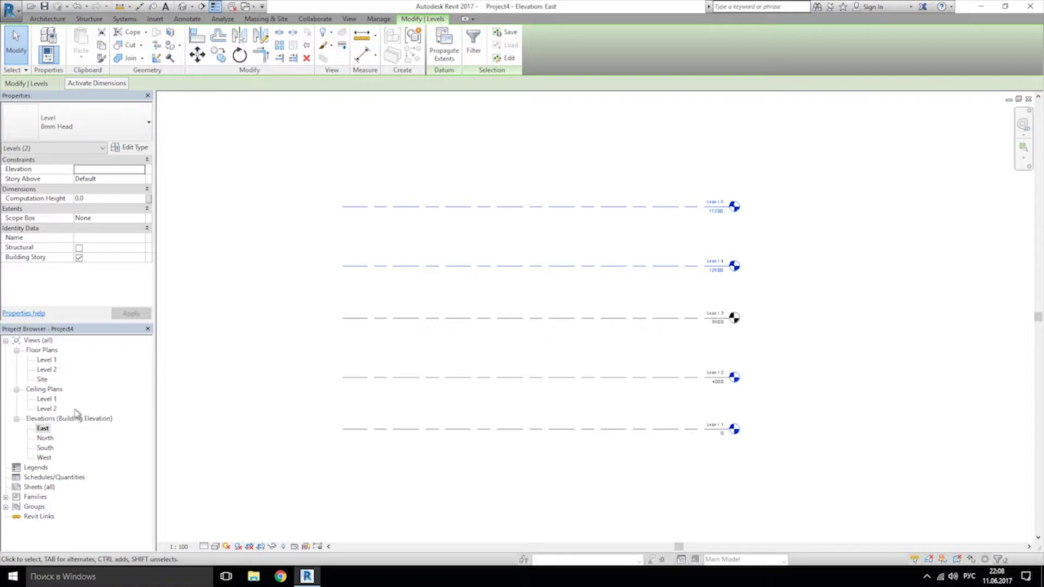
- Open the Level 1 floor plan and set mass visibility to Show Mass Form and Floors
double_click(47, 360)
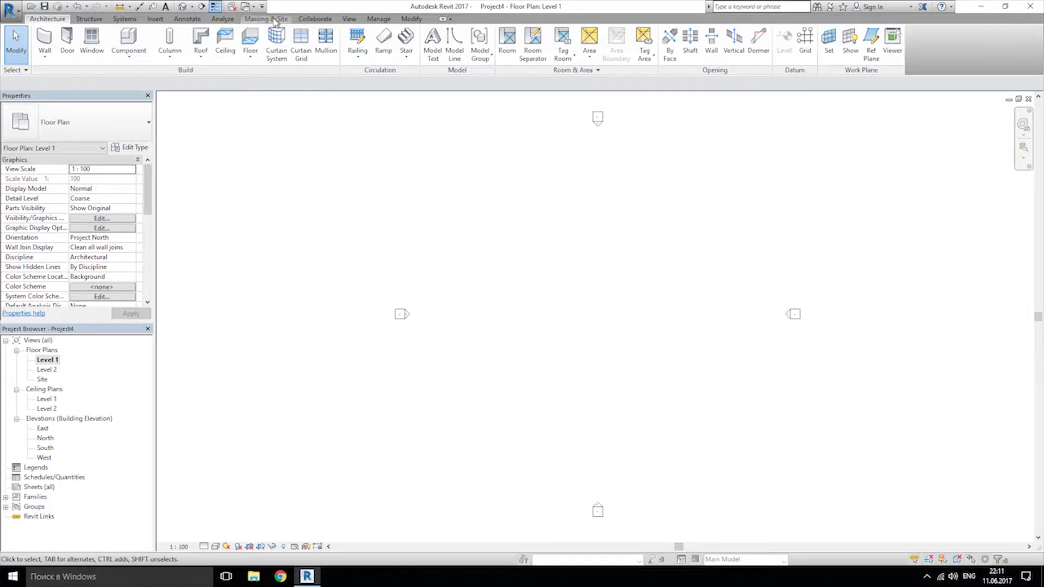
click(266, 19)
click(65, 56)
click(76, 90)
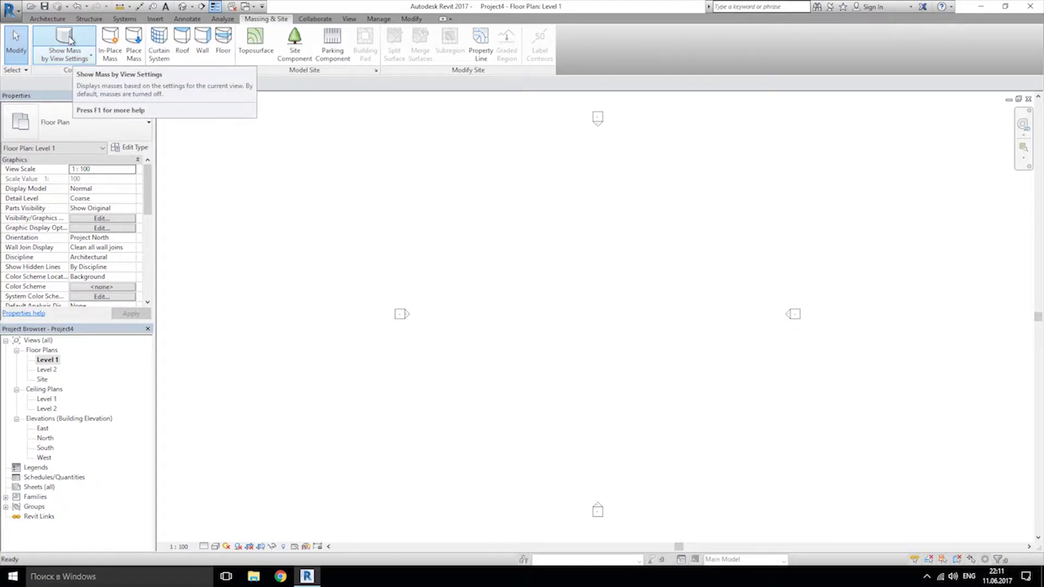
click(69, 41)
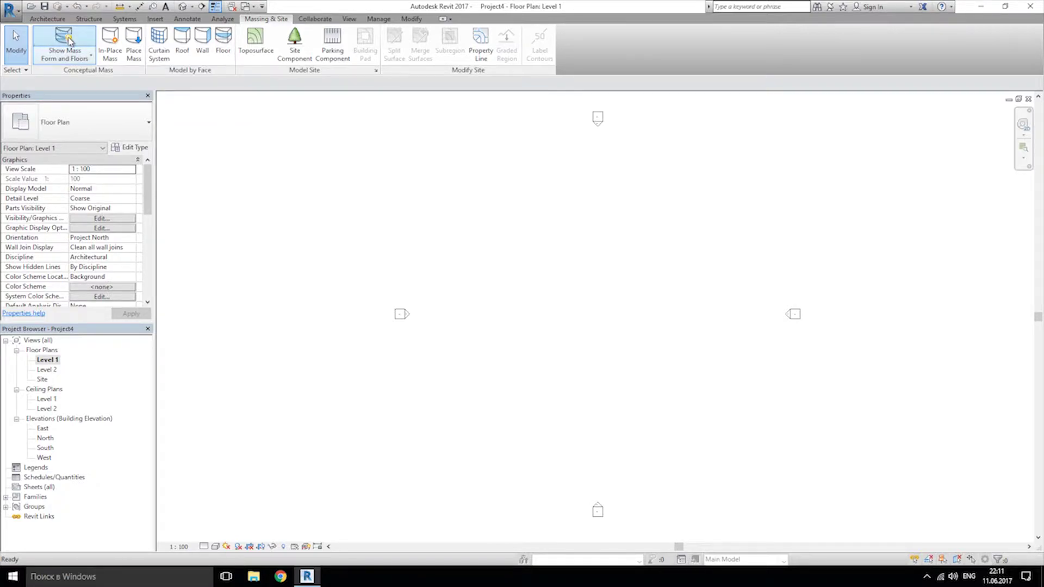
- Create an in-place mass named Building and sketch a rotated six-sided circumscribed polygon between the elevation markers on Level 1
click(112, 54)
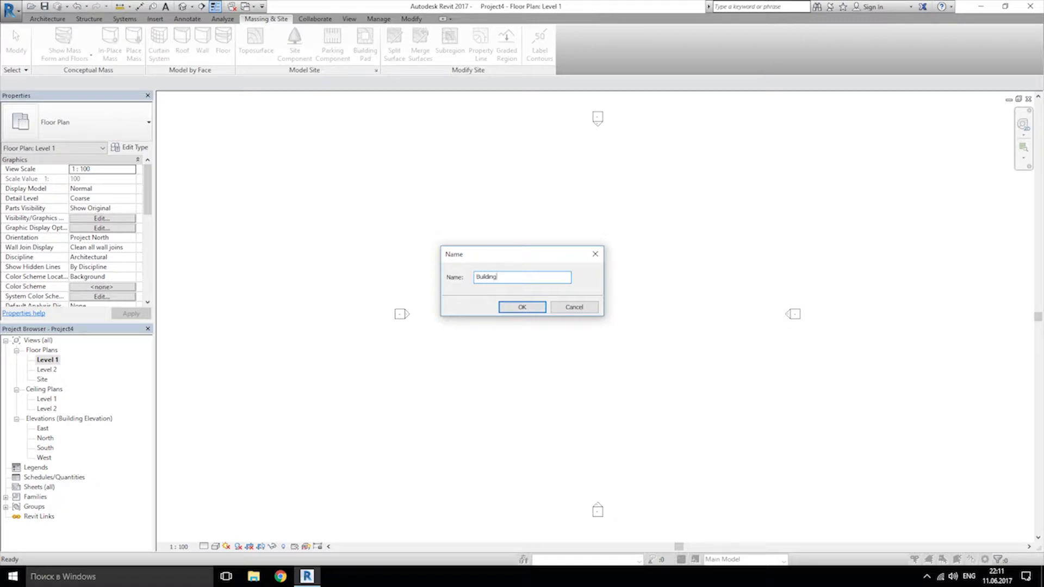
click(523, 307)
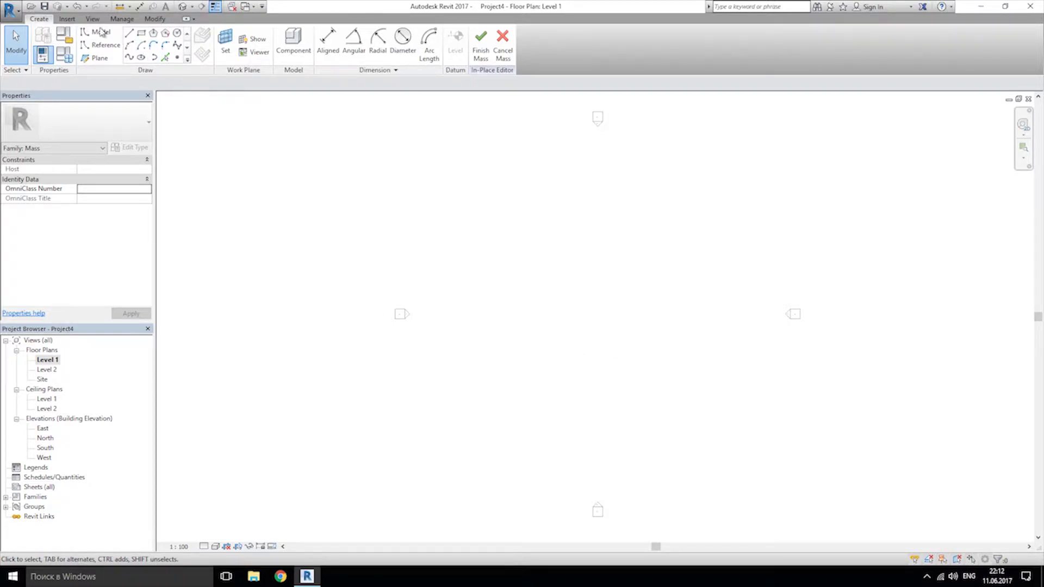
click(166, 36)
click(582, 303)
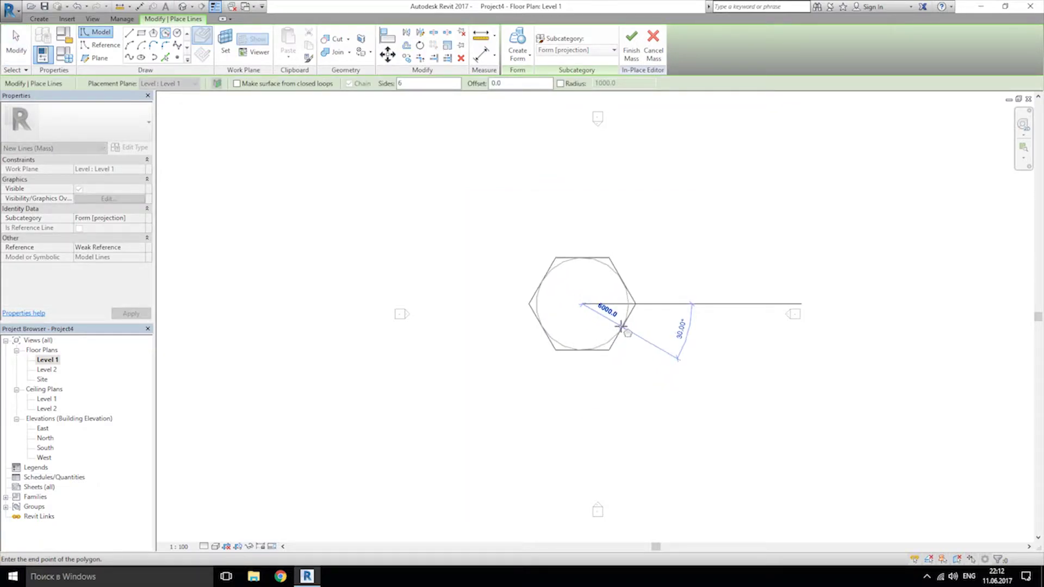
click(608, 331)
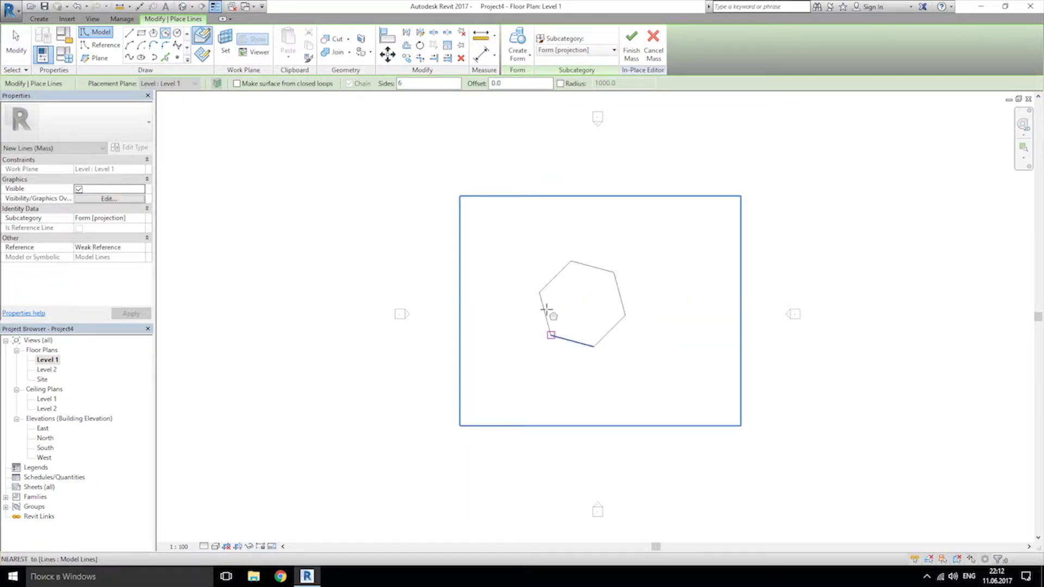
middle_drag(624, 302, 622, 303)
scroll(561, 324, up, 4)
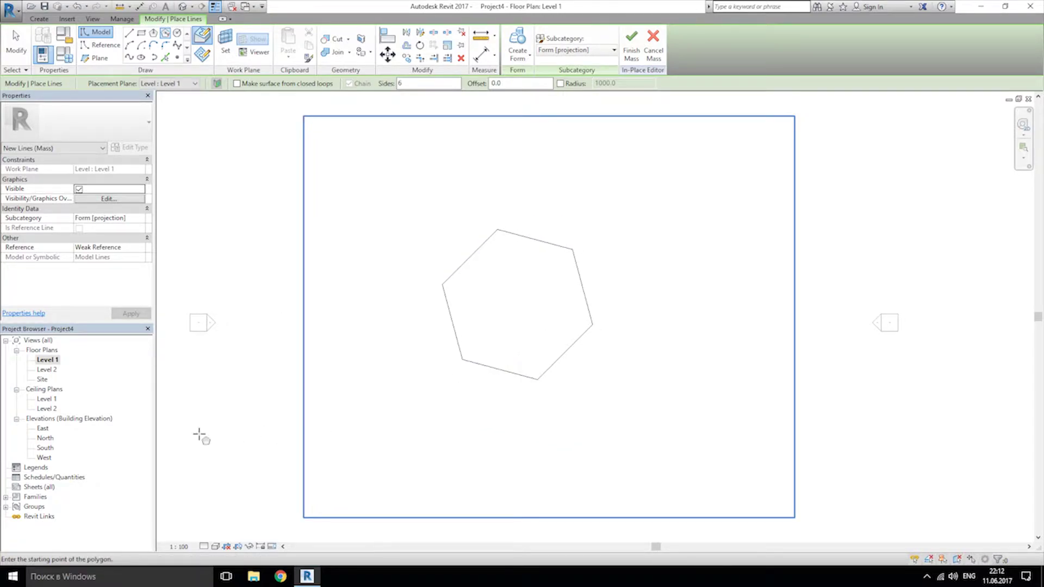
- In the default 3D view, create a solid form from the hexagonal sketch
click(184, 6)
scroll(570, 332, down, 3)
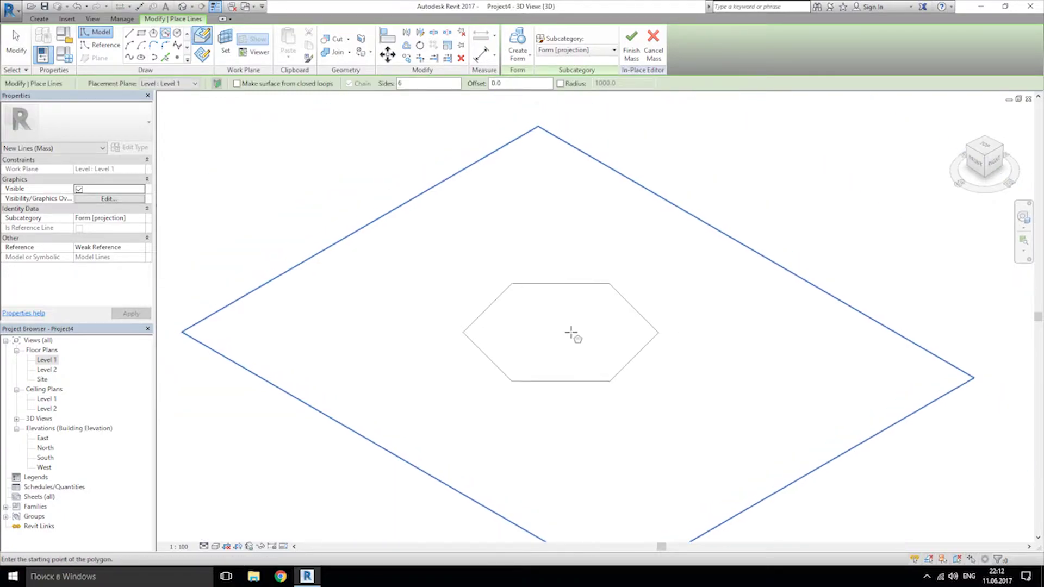
scroll(571, 332, up, 3)
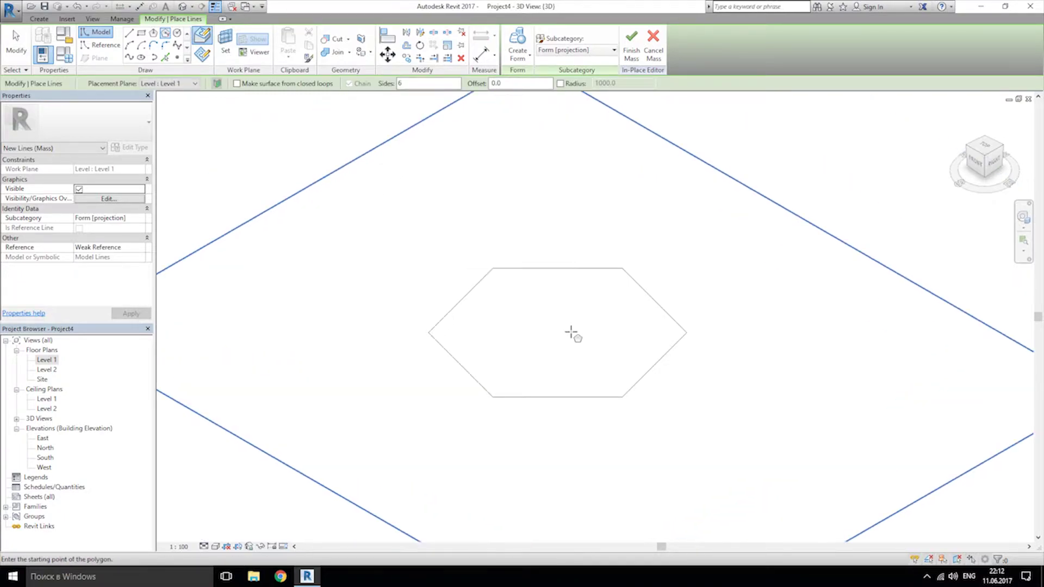
click(517, 43)
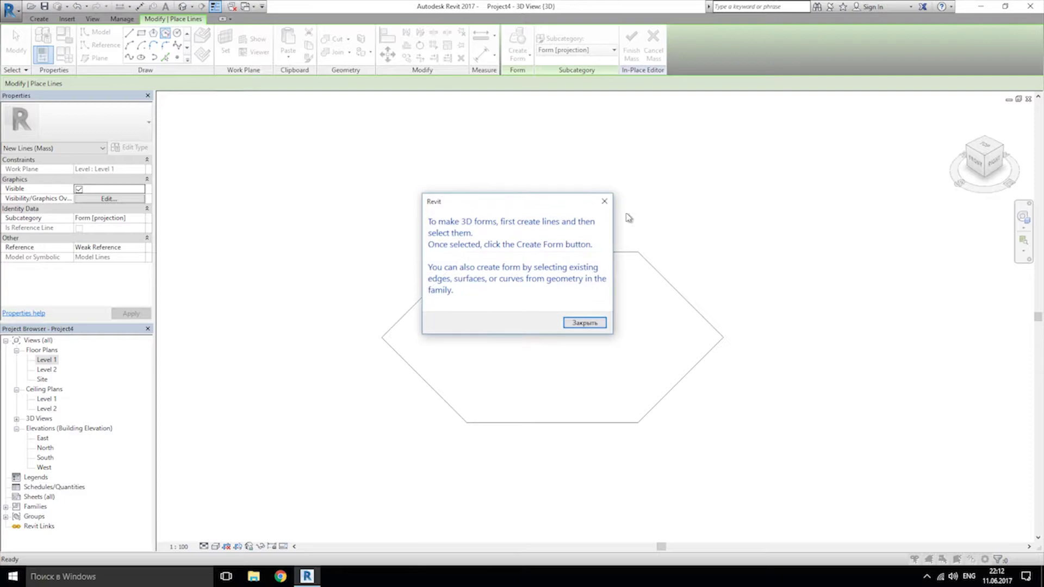
click(584, 323)
key(Tab)
click(527, 252)
click(517, 44)
click(581, 253)
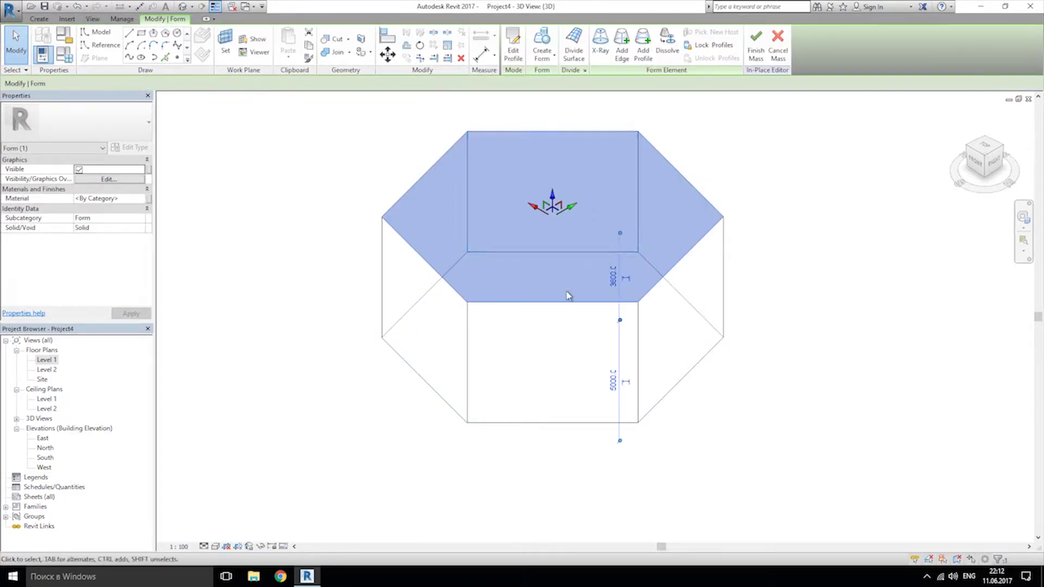
- In the East elevation, raise the form's top face above Level 5, making the form about 18795 mm high
scroll(769, 393, down, 2)
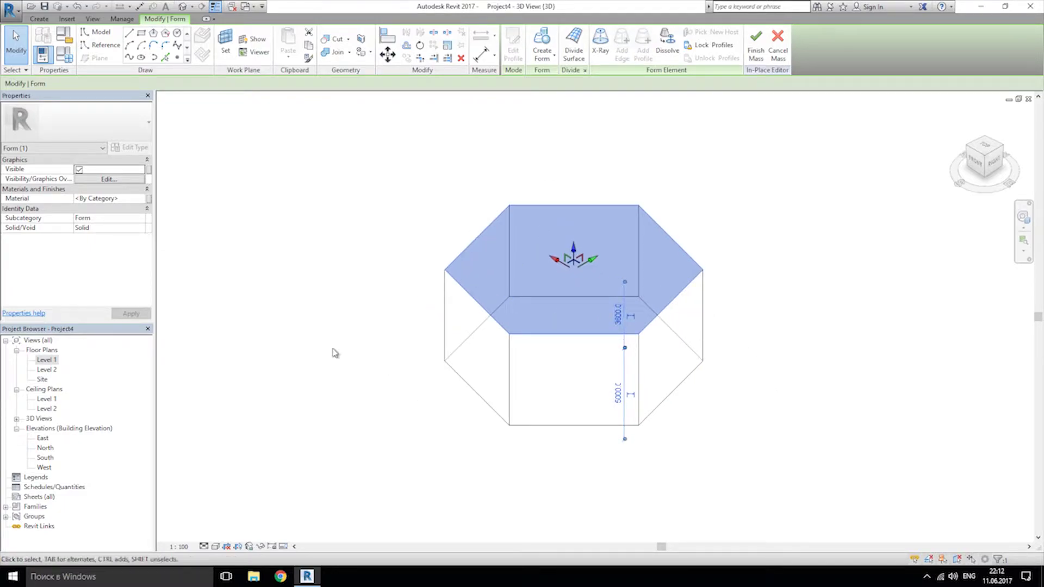
double_click(44, 439)
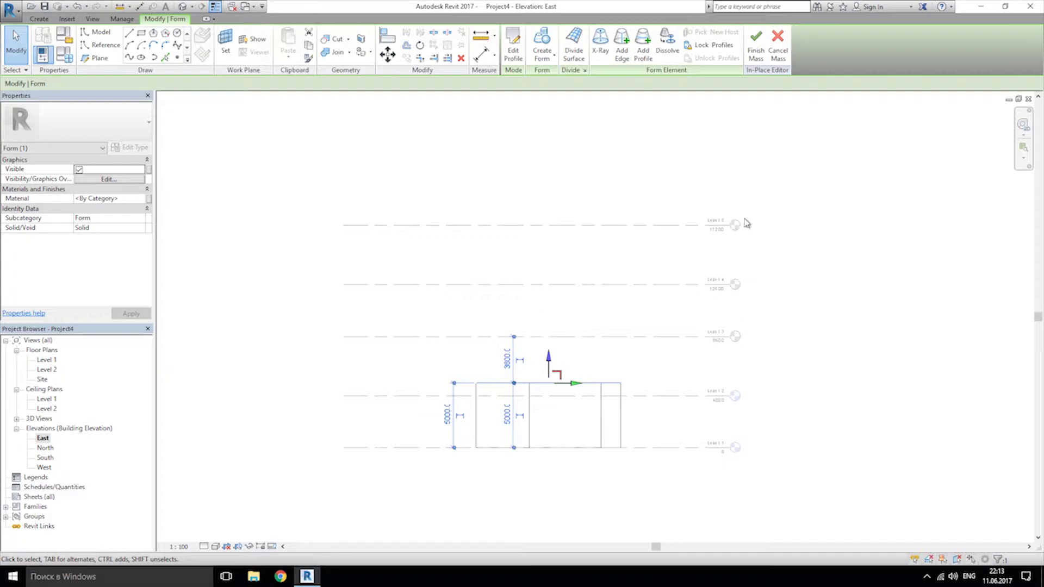
drag(548, 357, 549, 174)
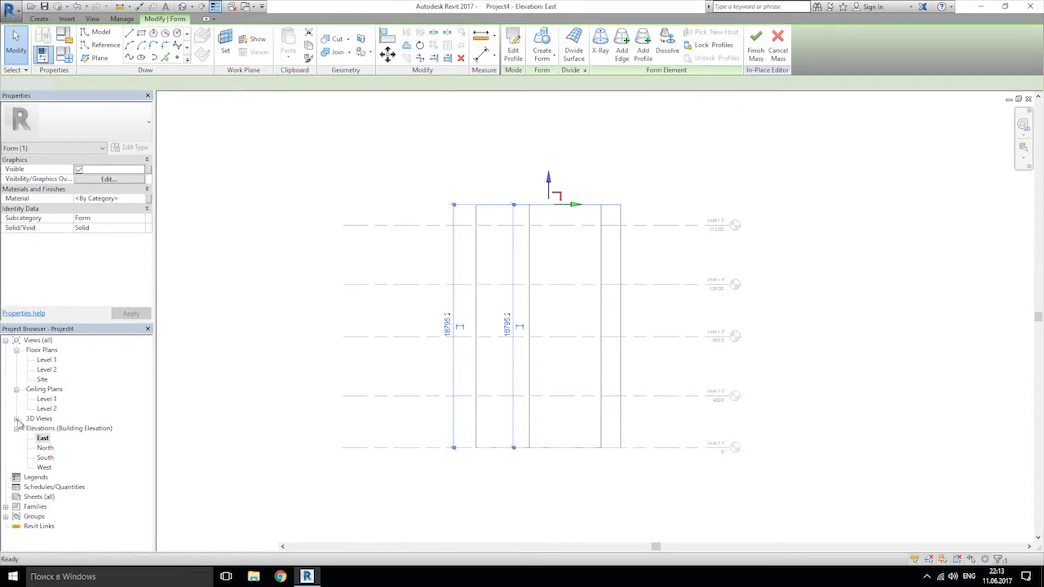
- In the 3D view, enlarge the form's top face graphically by a scale of about 1.81
double_click(40, 418)
double_click(43, 428)
scroll(600, 364, down, 5)
middle_drag(547, 380, 567, 353)
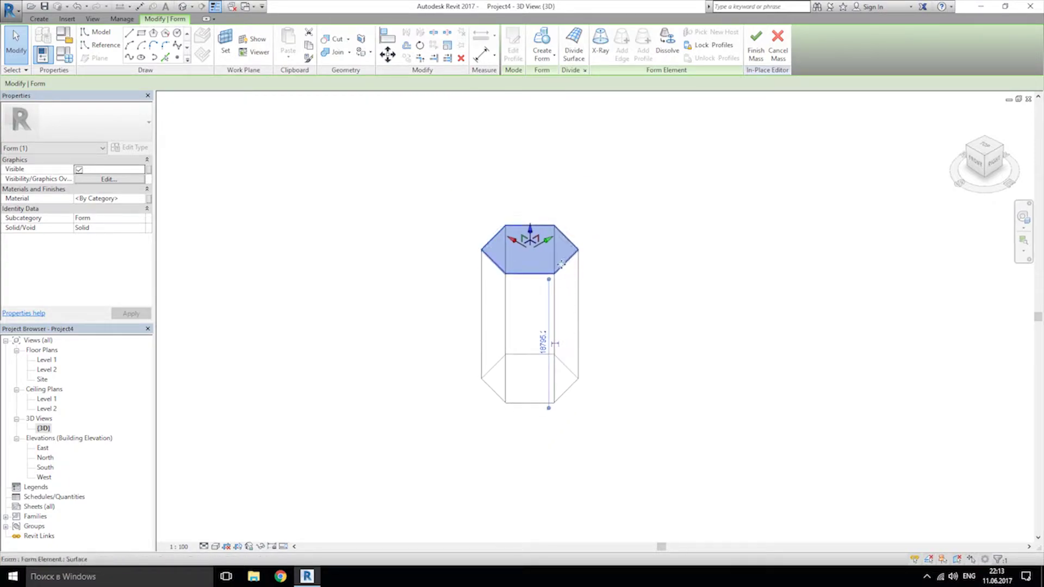
scroll(560, 263, up, 1)
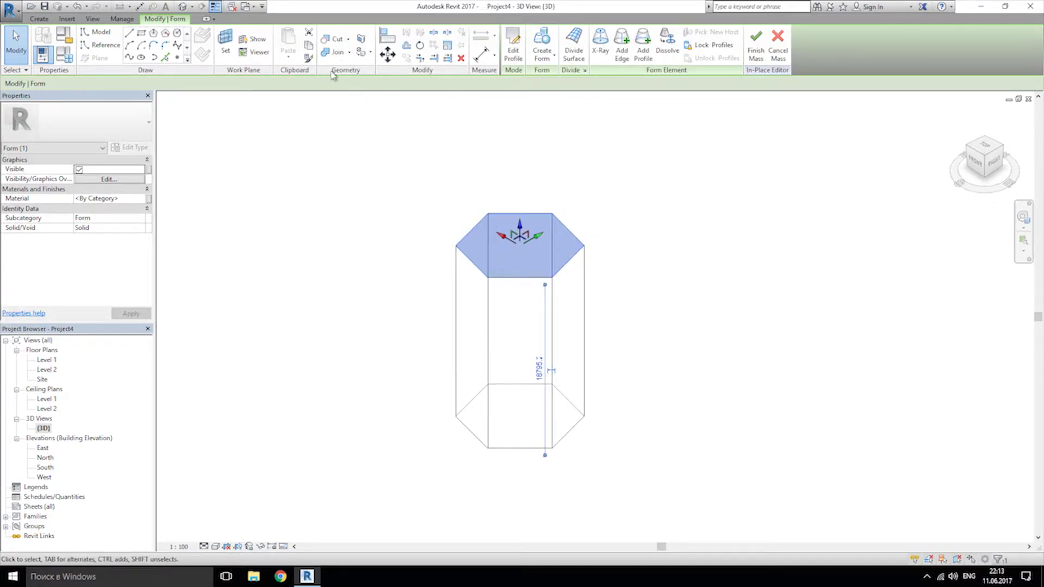
click(447, 45)
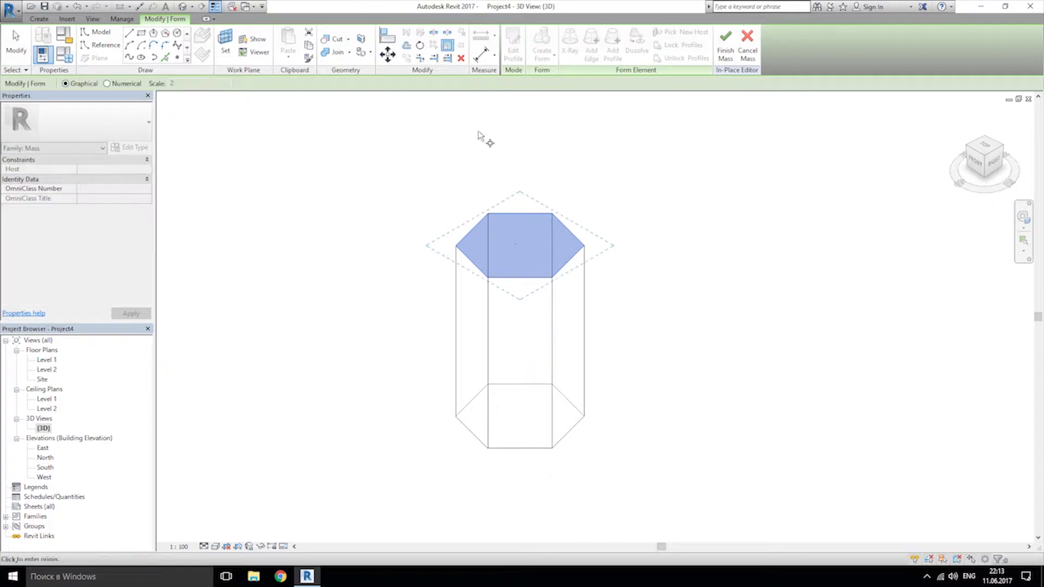
click(488, 279)
click(470, 287)
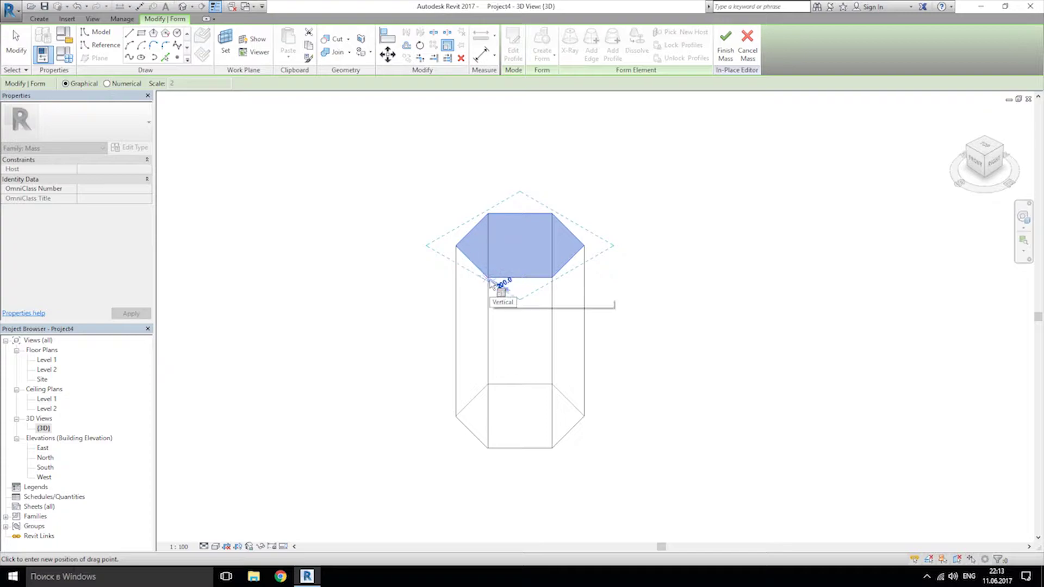
click(544, 244)
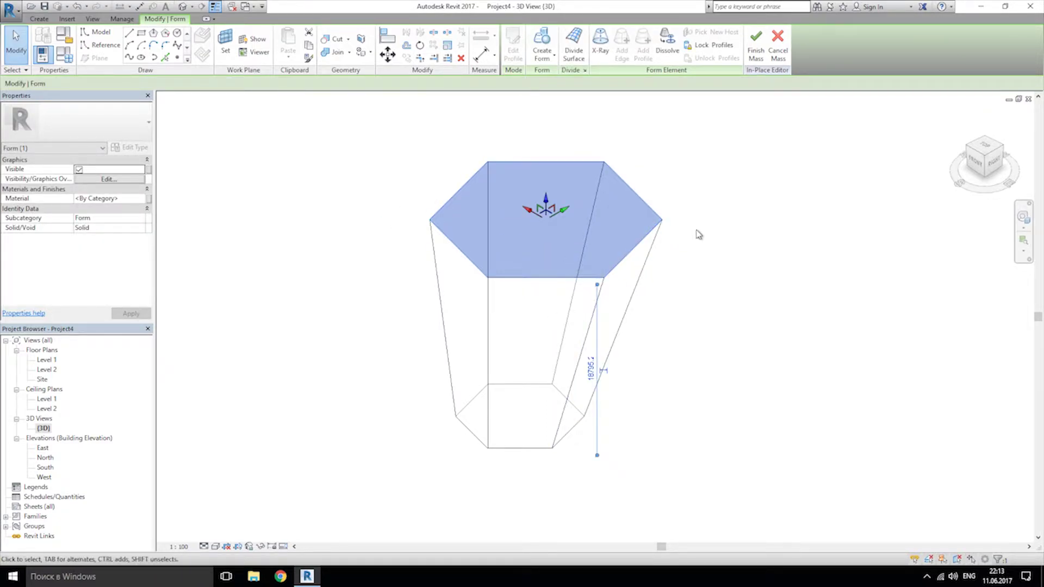
- Add a profile around the middle of the form's height and enlarge it graphically so the sides bulge
click(643, 49)
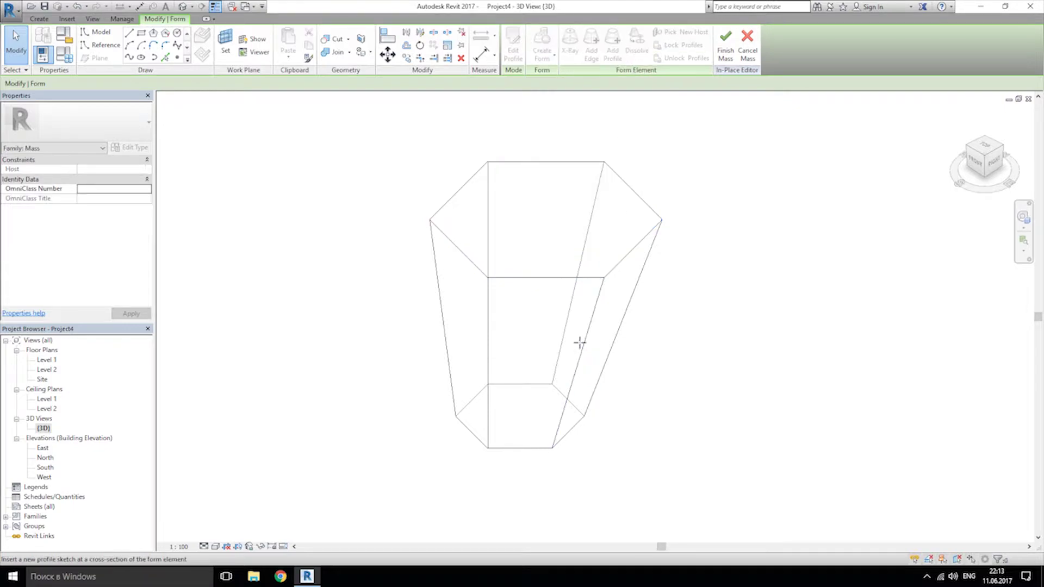
click(578, 347)
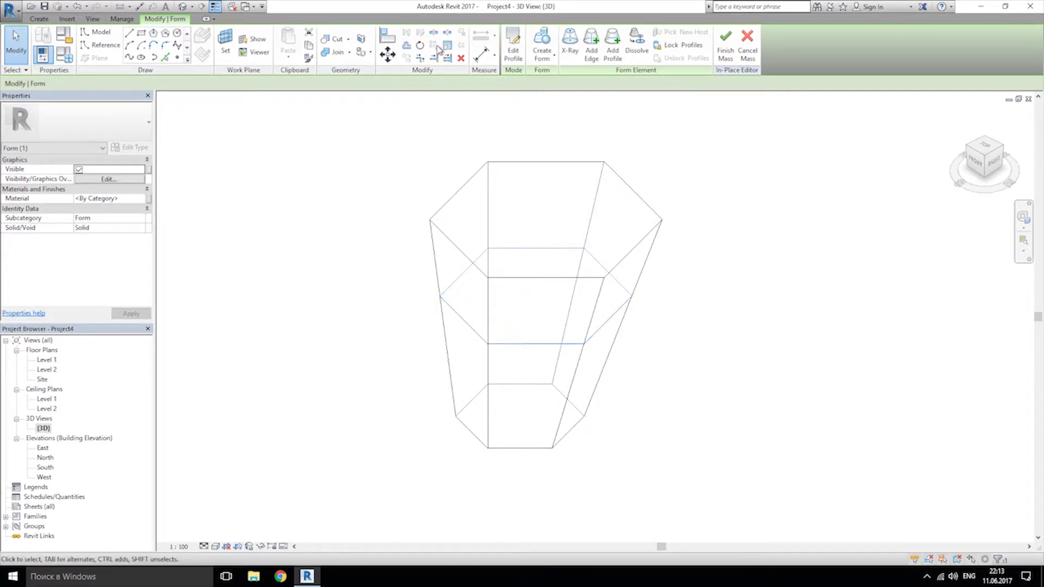
click(448, 45)
click(583, 343)
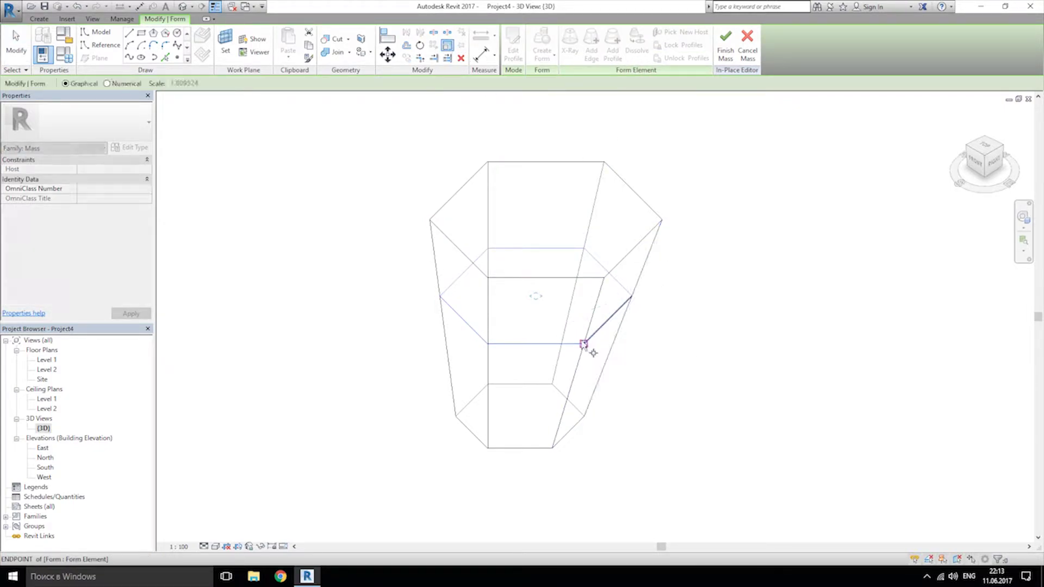
click(586, 349)
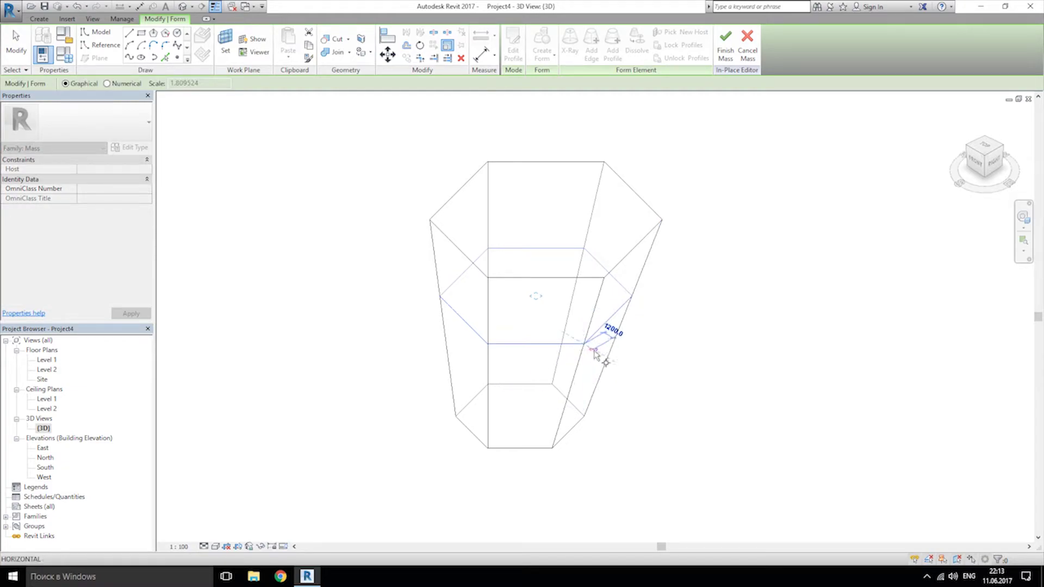
click(634, 374)
key(Escape)
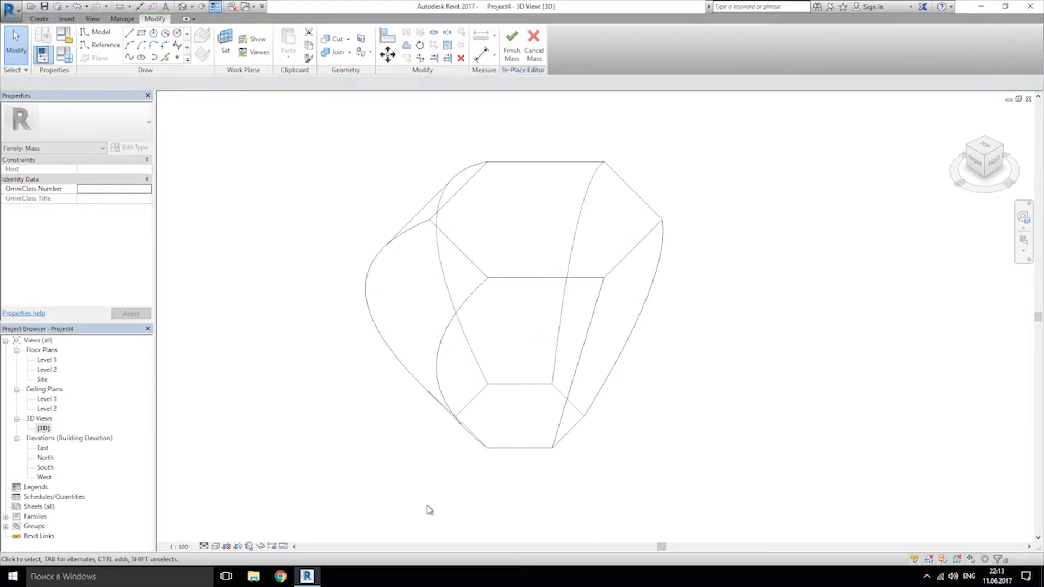
- Try the Shaded visual style on the mass, and set the 3D view to Consistent Colors
click(215, 546)
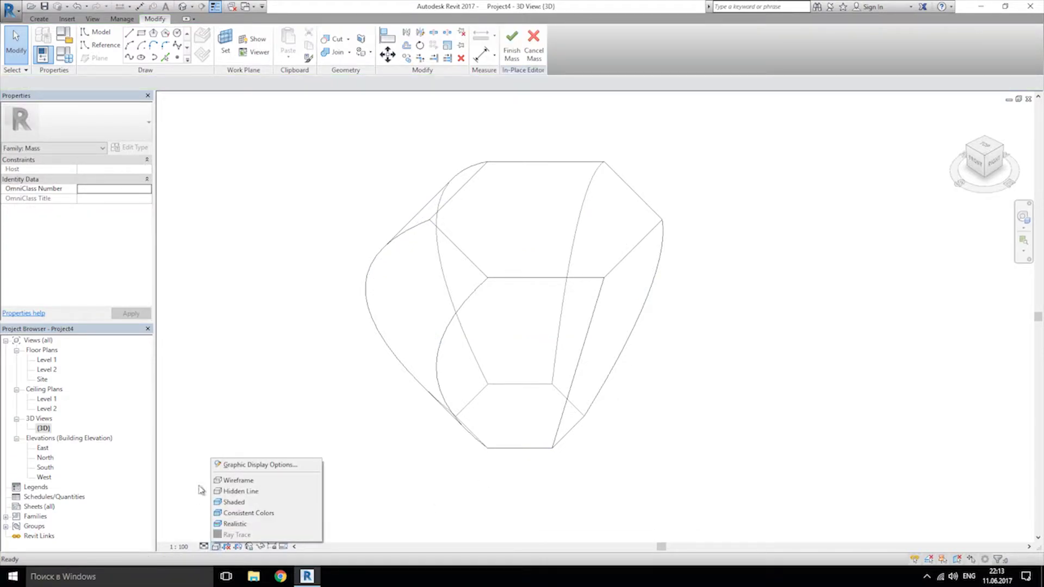
click(234, 502)
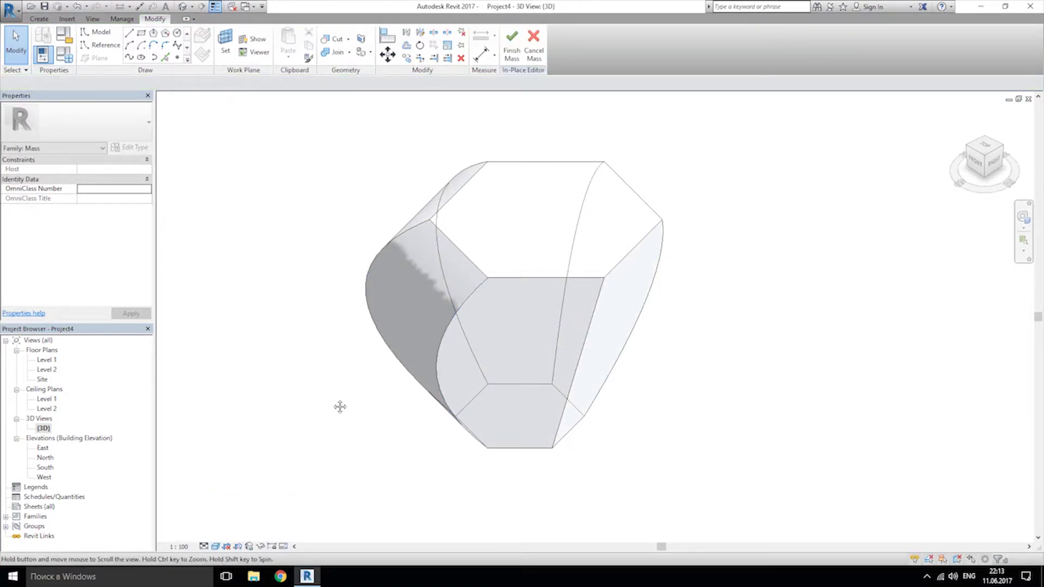
shift+middle_drag(340, 407, 294, 470)
click(213, 547)
click(239, 515)
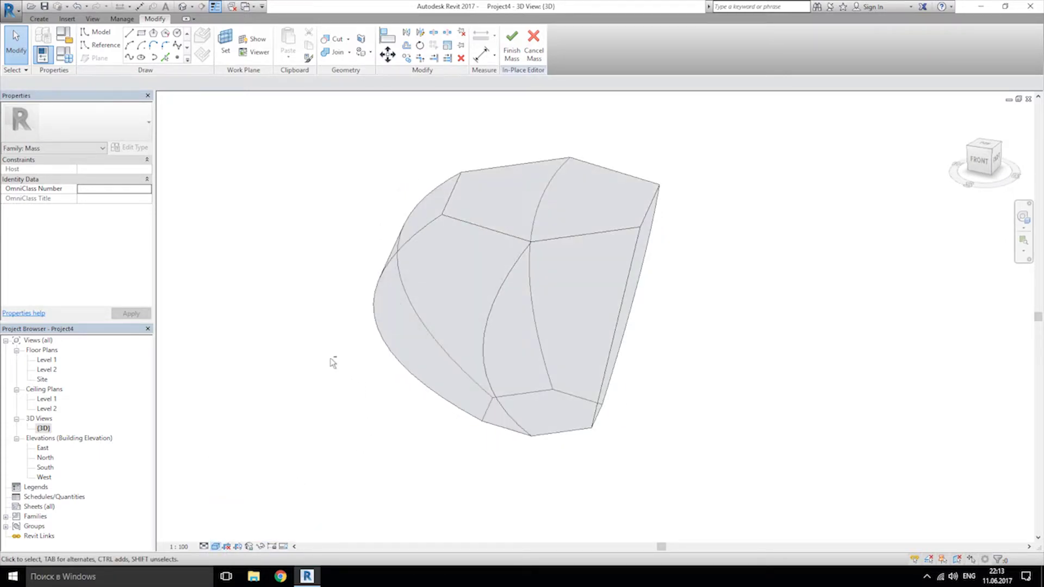
- Lower the front edge of the form's top face vertically so the top slopes toward it
shift+middle_drag(337, 366, 669, 391)
click(552, 259)
drag(640, 190, 641, 244)
click(766, 343)
- Raise the lowered top edge partway, pull it sideways so the form leans out, and finish the in-place mass
shift+middle_drag(766, 342, 571, 283)
click(575, 280)
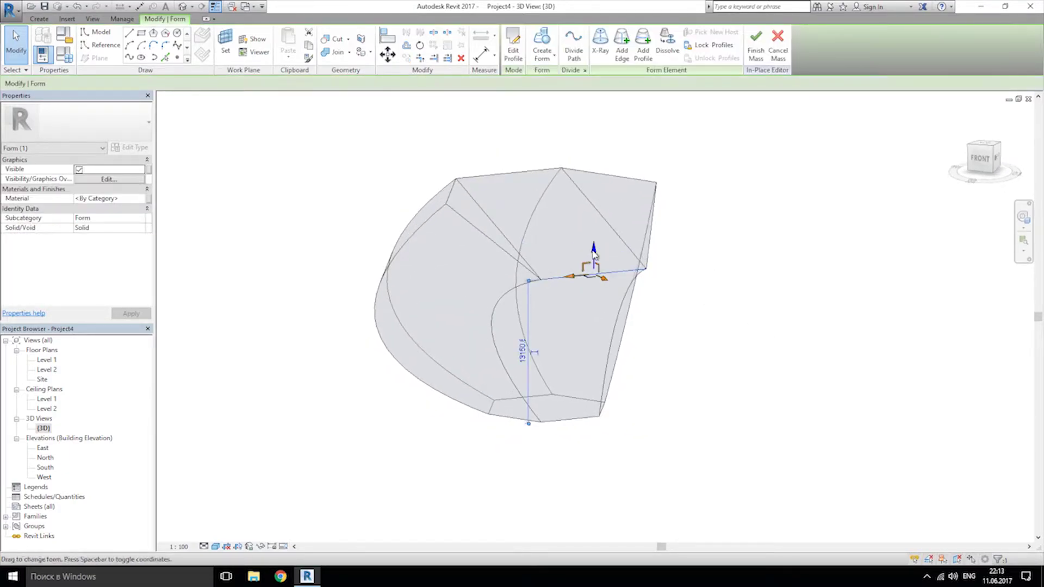
drag(597, 232, 602, 205)
shift+middle_drag(601, 205, 632, 154)
drag(634, 152, 698, 144)
click(769, 214)
shift+middle_drag(769, 215, 726, 179)
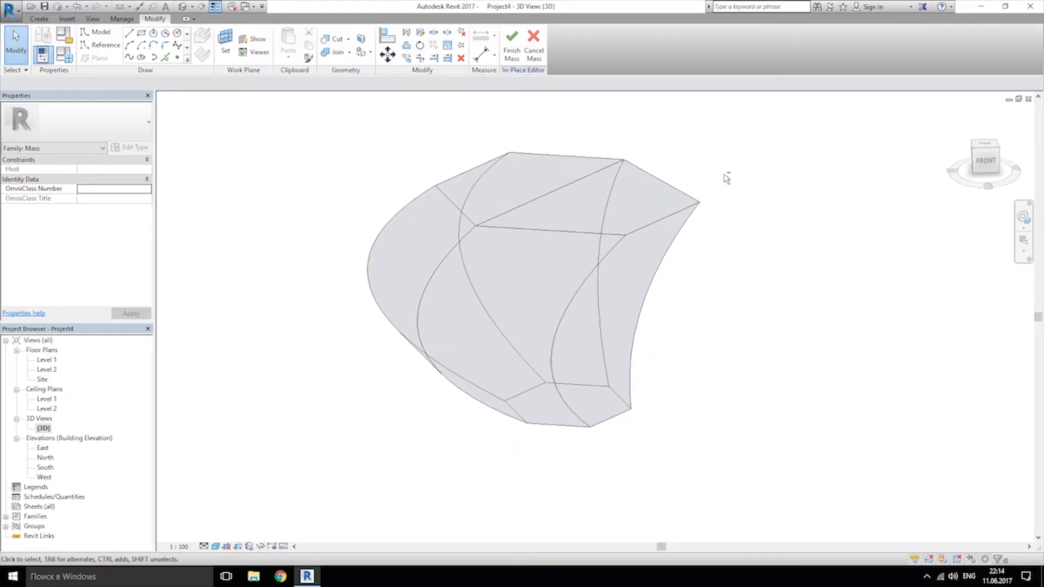
click(512, 43)
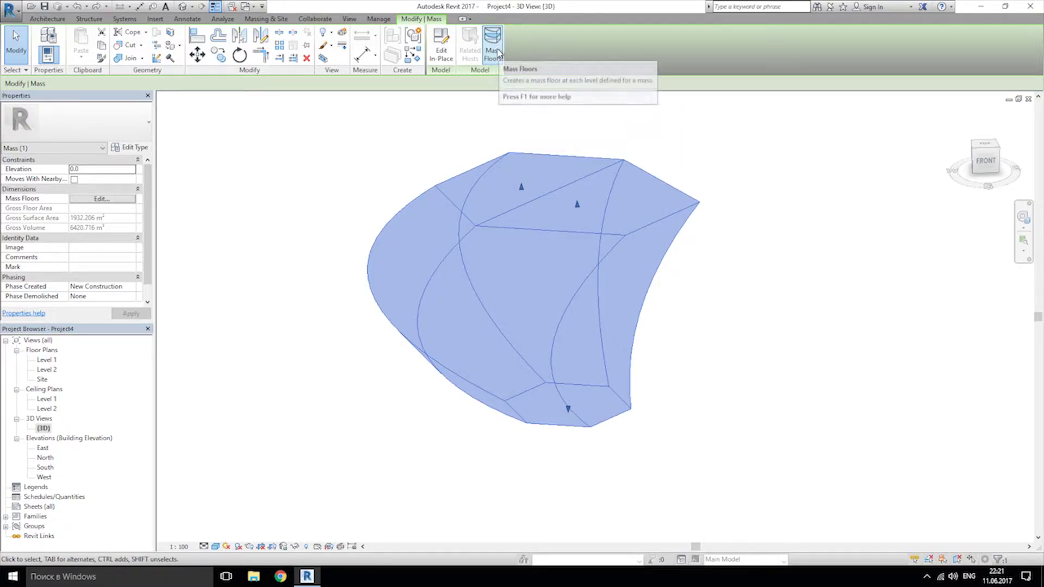
- Create mass floors in the mass at Level 1, Level 2, Level 4 and Level 5
click(497, 49)
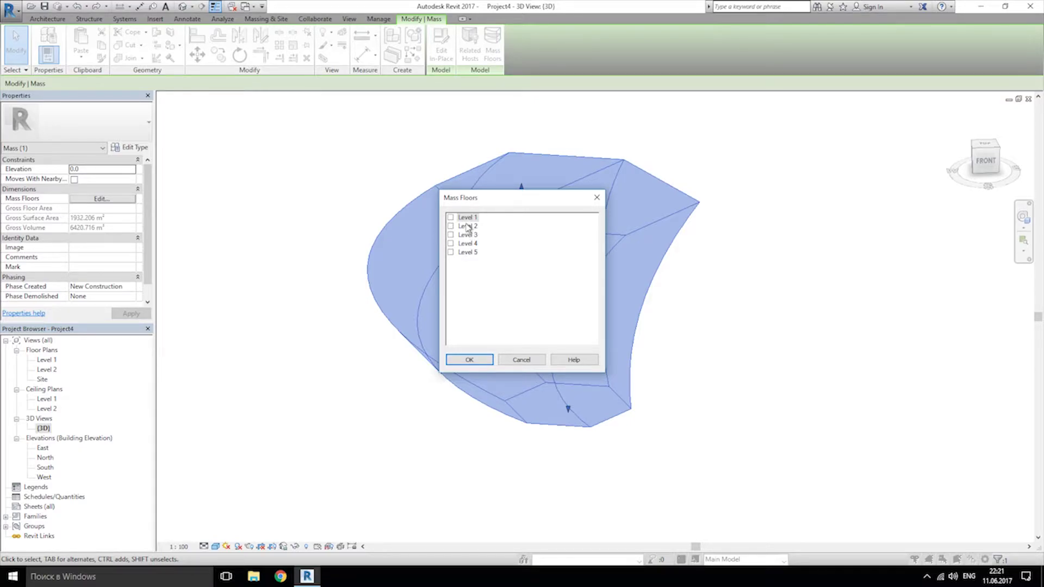
click(451, 218)
click(450, 227)
click(450, 244)
click(450, 252)
click(467, 360)
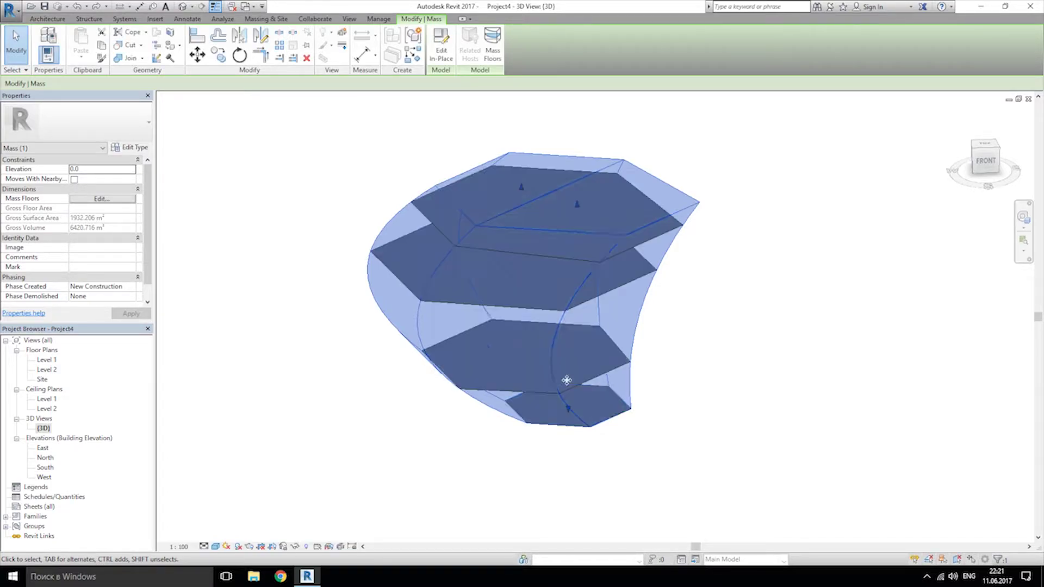
click(713, 377)
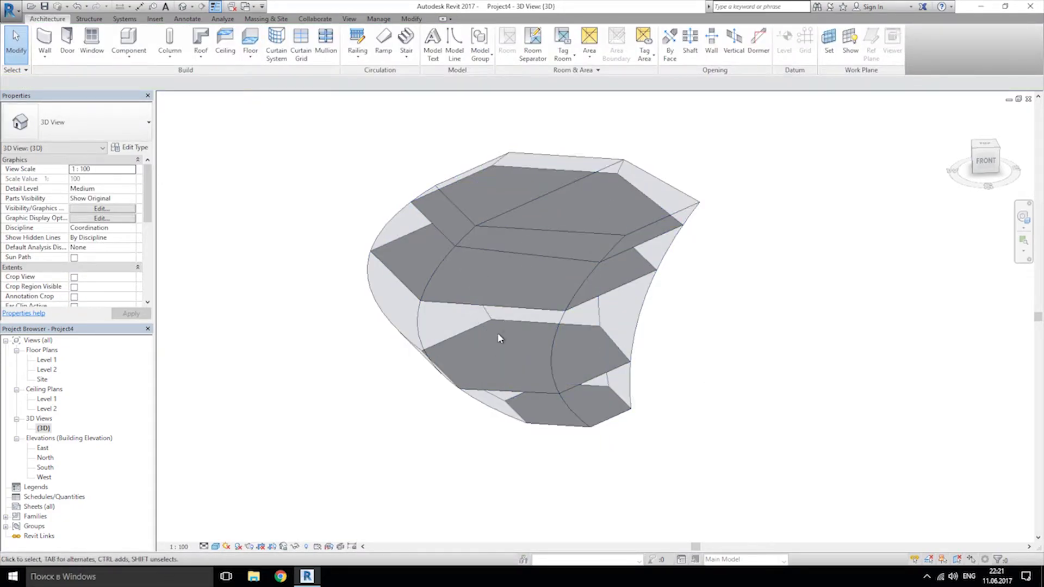
- In the East elevation, start a new schedule and filter its category list to Architecture only
double_click(44, 448)
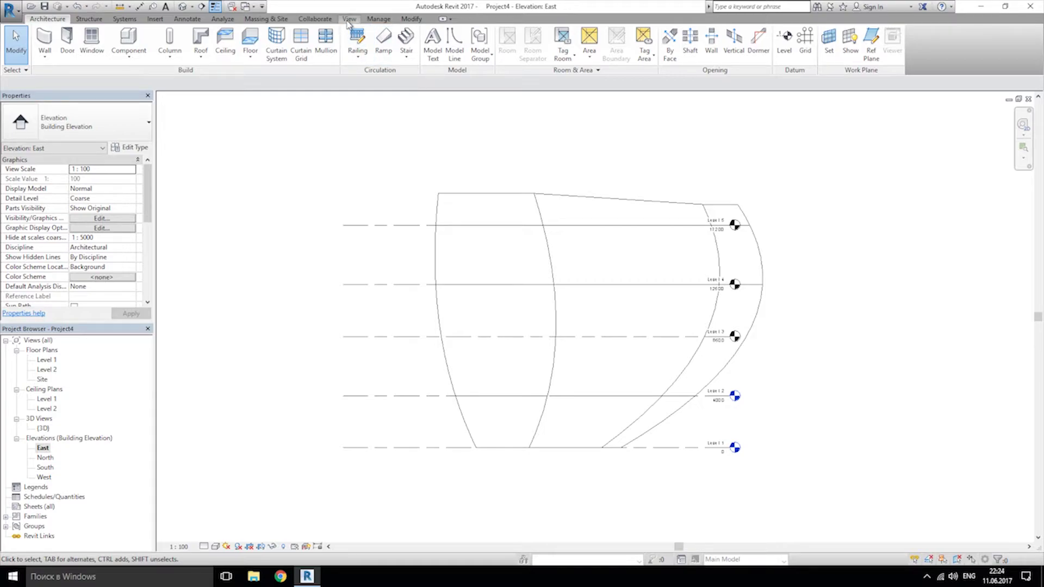
click(348, 19)
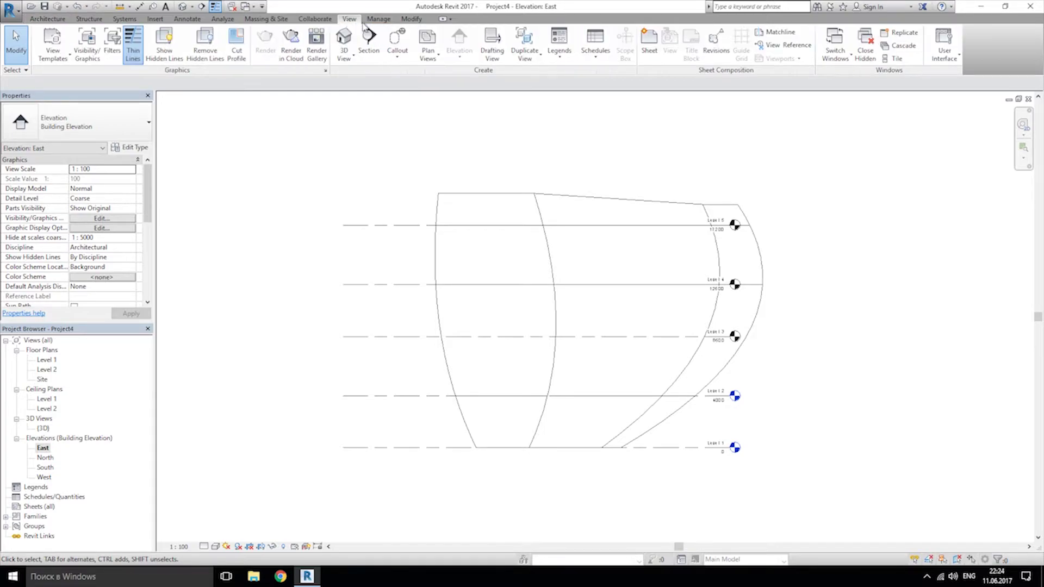
click(597, 61)
click(624, 88)
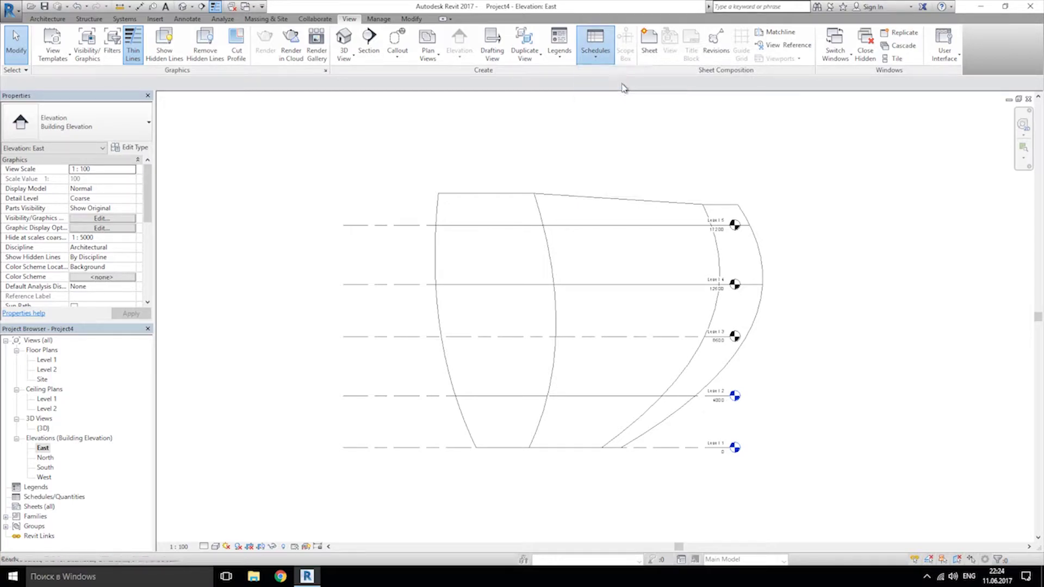
click(491, 214)
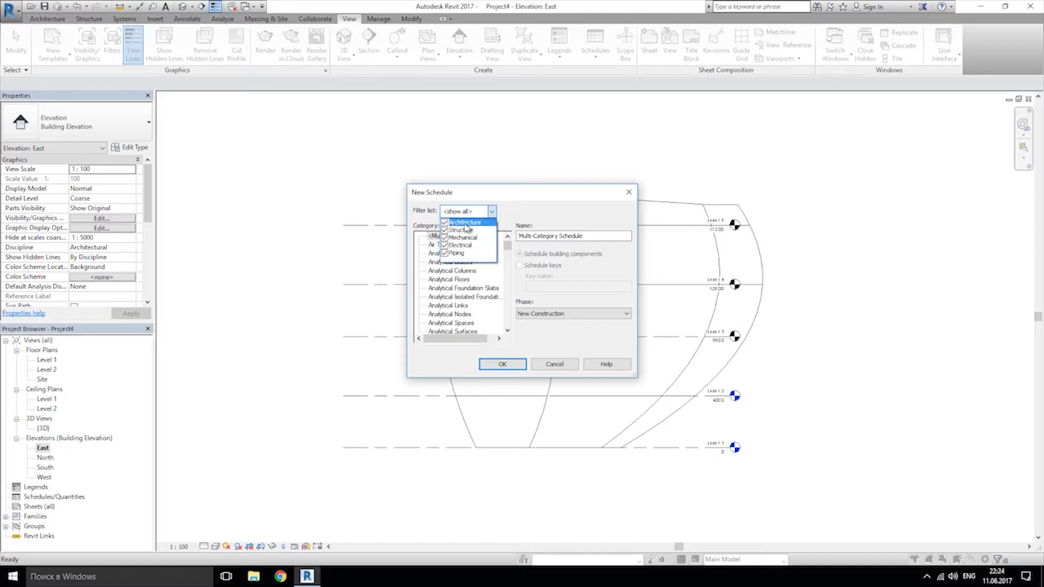
click(444, 230)
click(445, 245)
click(444, 237)
click(445, 253)
click(515, 218)
- Create the schedule for the Mass category, listing building components in the New Construction phase
scroll(430, 294, down, 6)
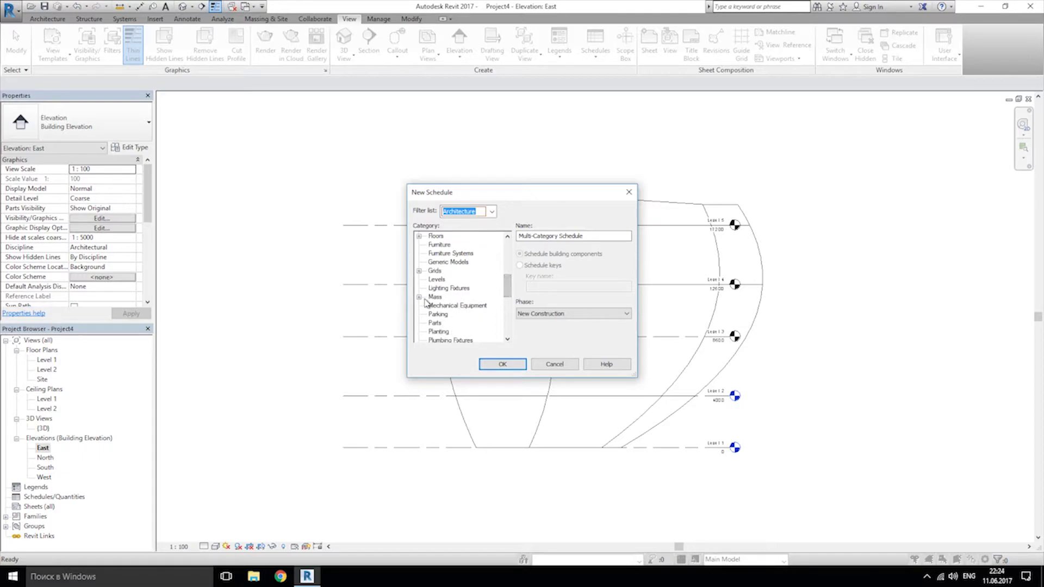
click(418, 296)
click(435, 262)
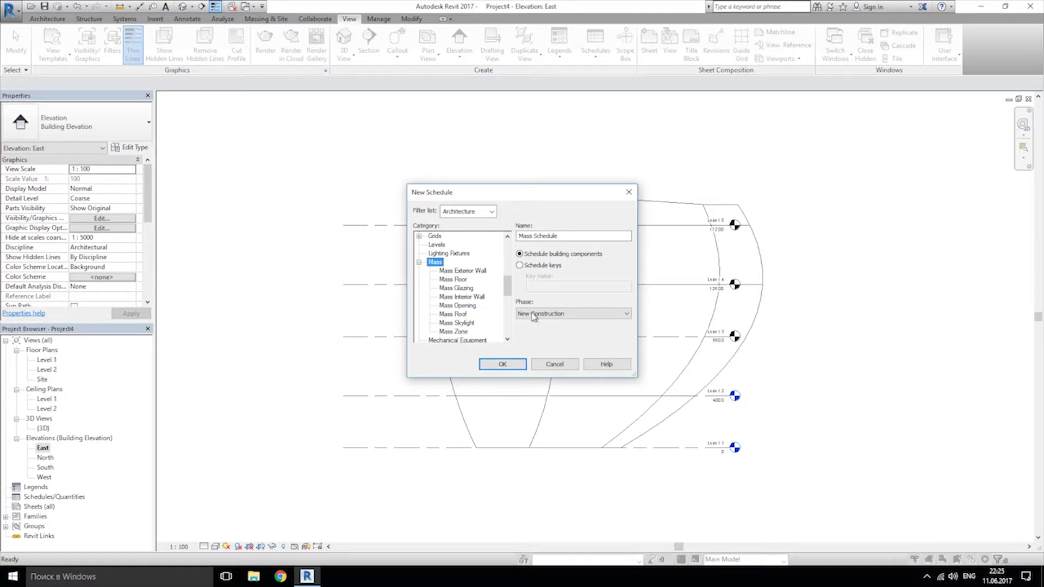
click(567, 315)
click(568, 321)
click(436, 263)
click(504, 365)
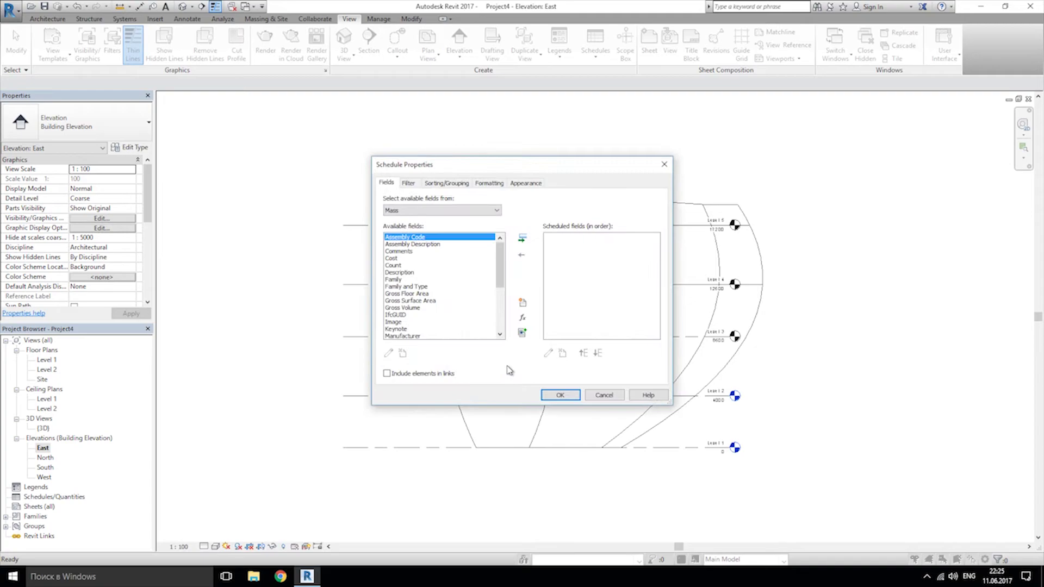
- Add Family, Gross Floor Area, Gross Surface Area and Gross Volume as scheduled fields and generate the Mass Schedule
scroll(503, 259, down, 1)
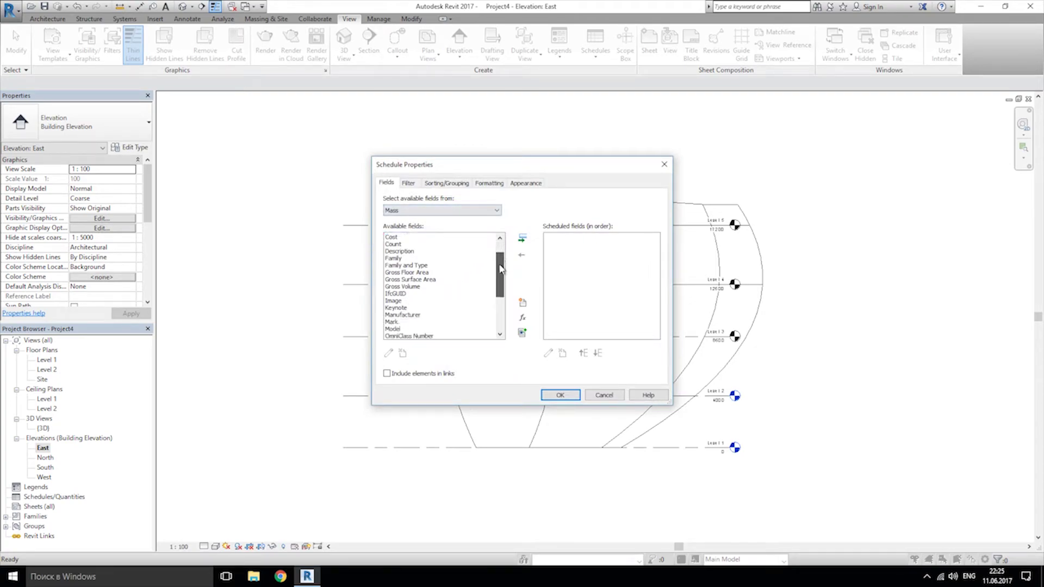
click(395, 258)
ctrl+click(418, 273)
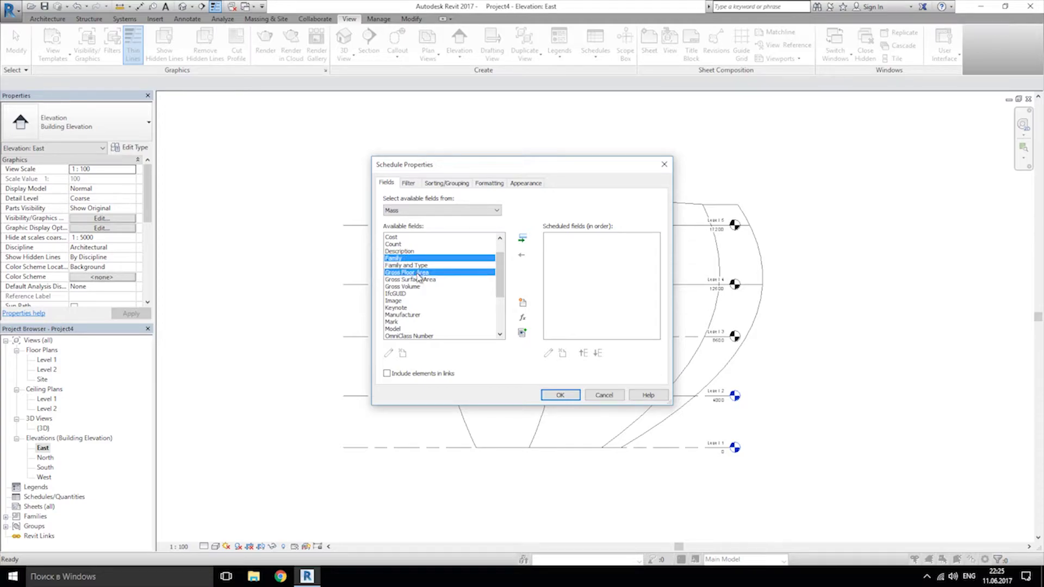
ctrl+click(423, 280)
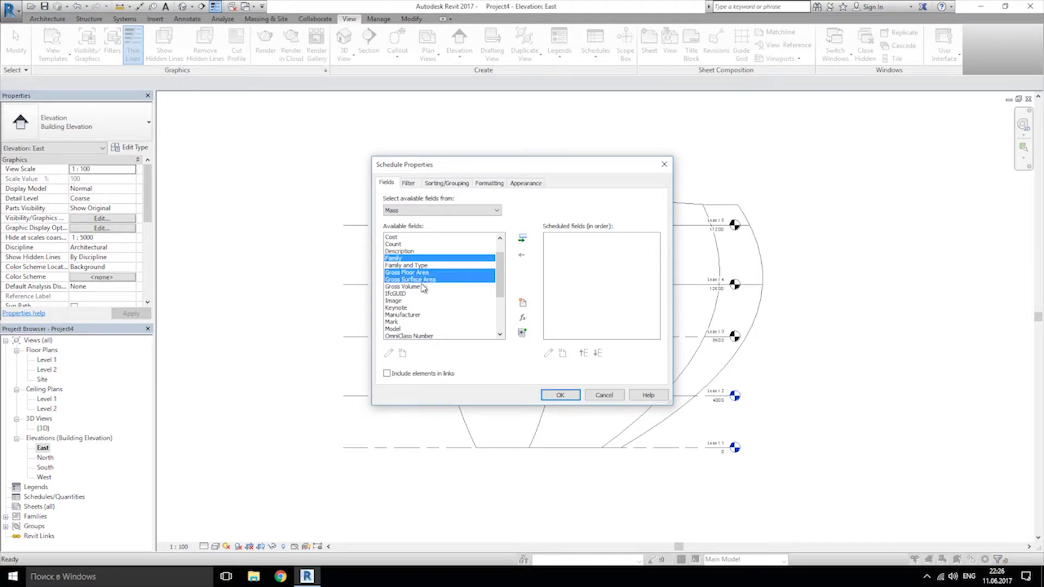
ctrl+click(420, 287)
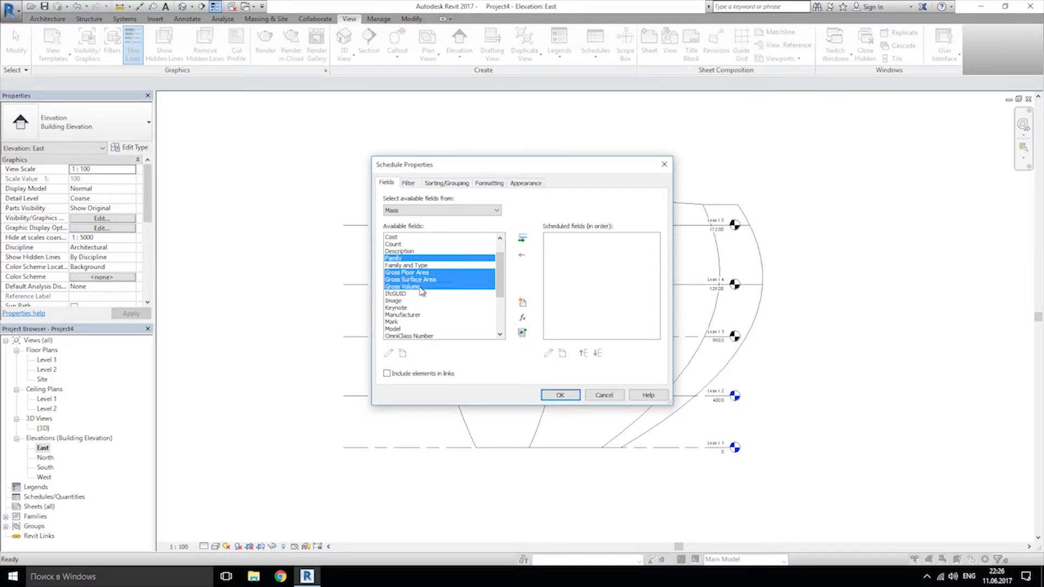
click(522, 239)
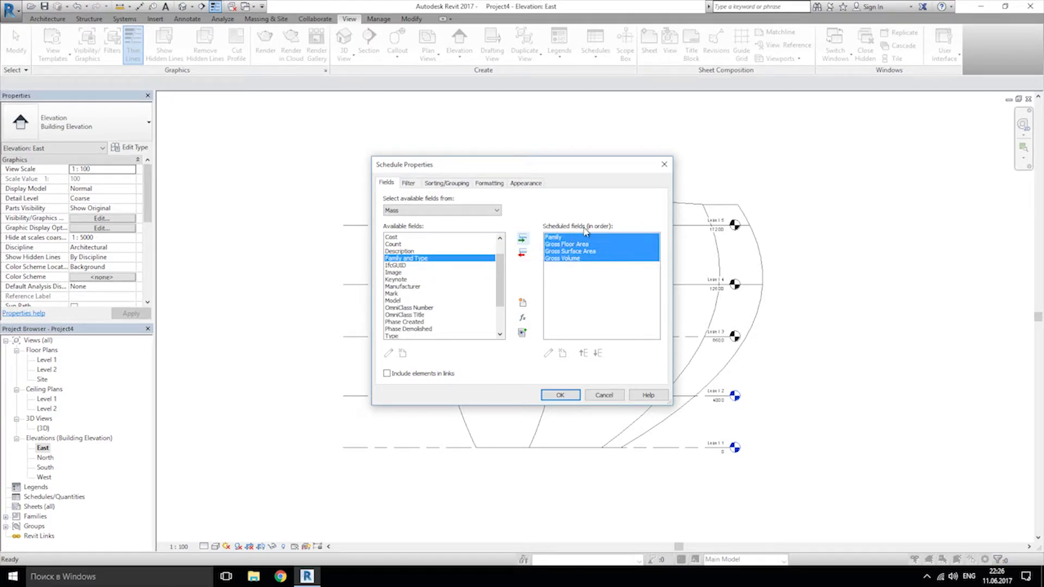
click(591, 329)
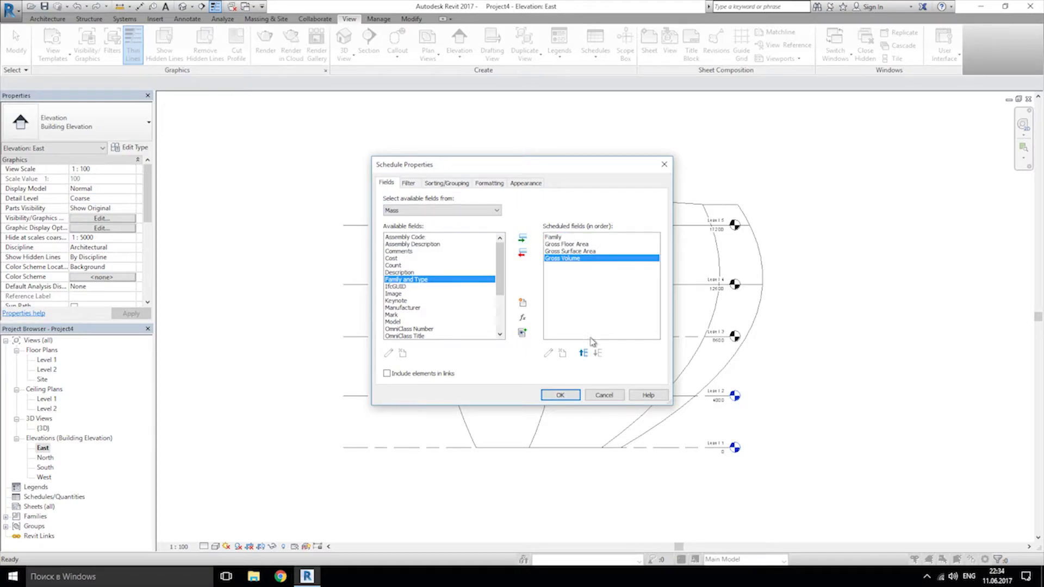
click(561, 395)
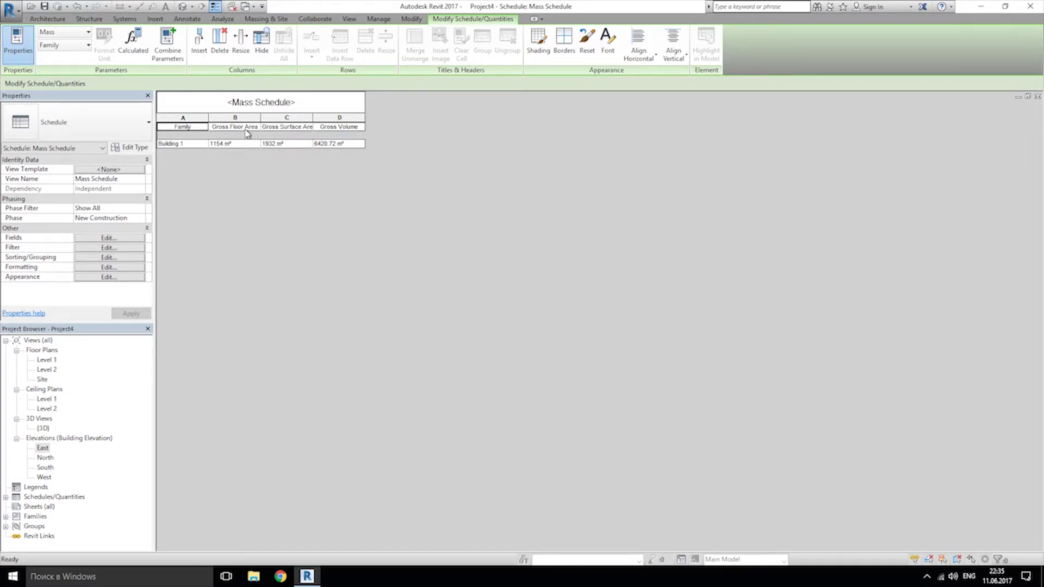
- Widen the Gross Floor Area and Gross Surface Area columns so their headings fit, and check the area values
drag(261, 117, 470, 117)
drag(354, 119, 320, 119)
click(333, 144)
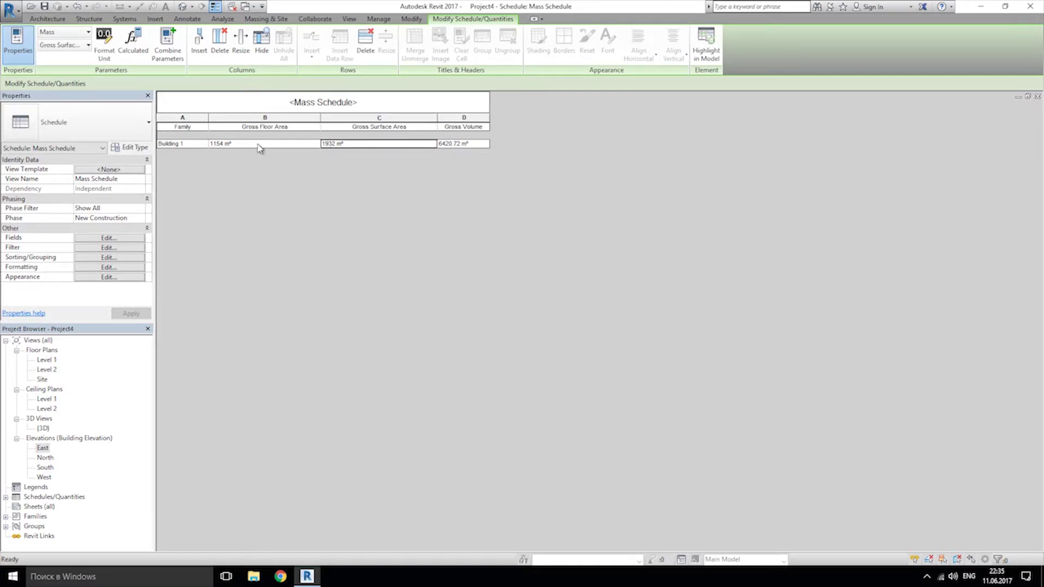
click(240, 145)
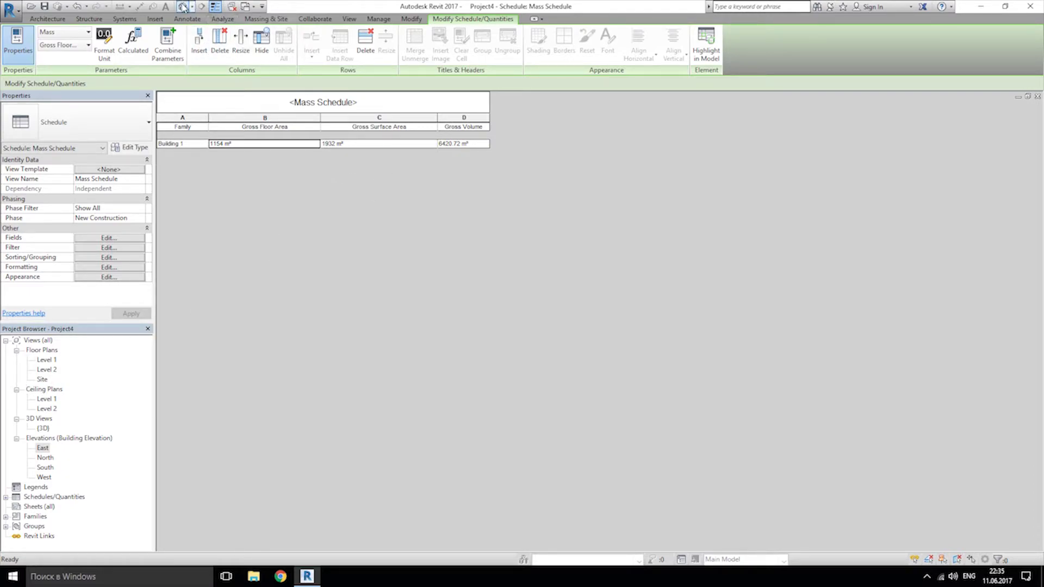
- In the default 3D view, create Generic Floor - 400mm floors by face on the Level 4 and Level 2 mass floors
click(182, 6)
click(799, 356)
shift+middle_drag(799, 356, 521, 266)
shift+middle_drag(422, 278, 764, 315)
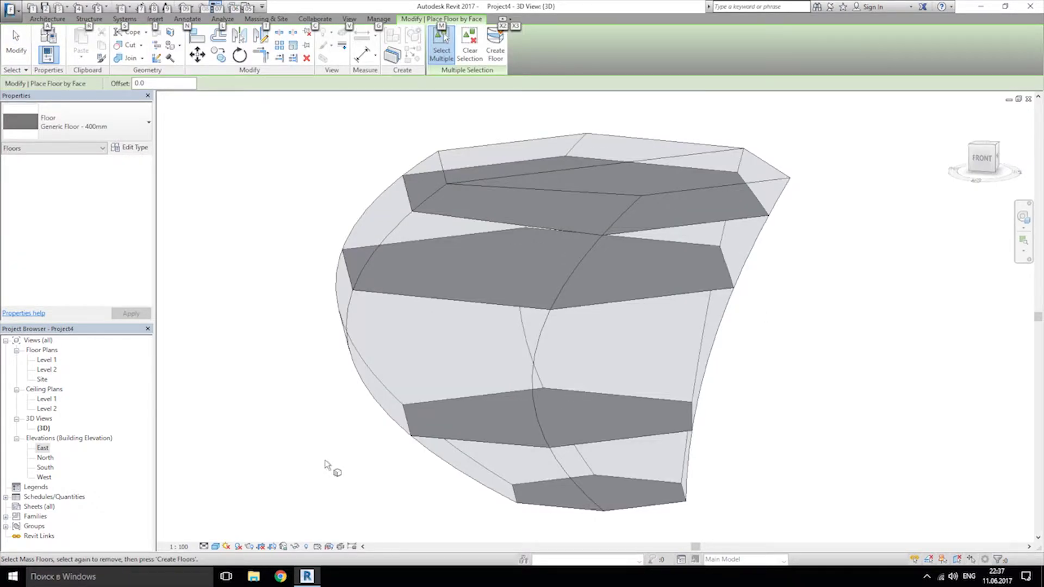
scroll(328, 455, down, 2)
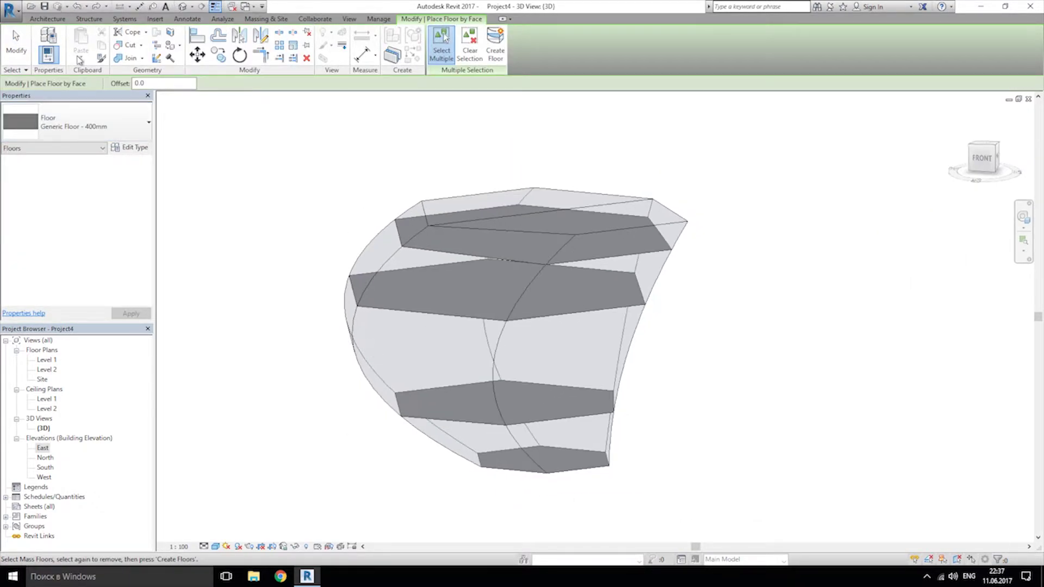
click(266, 19)
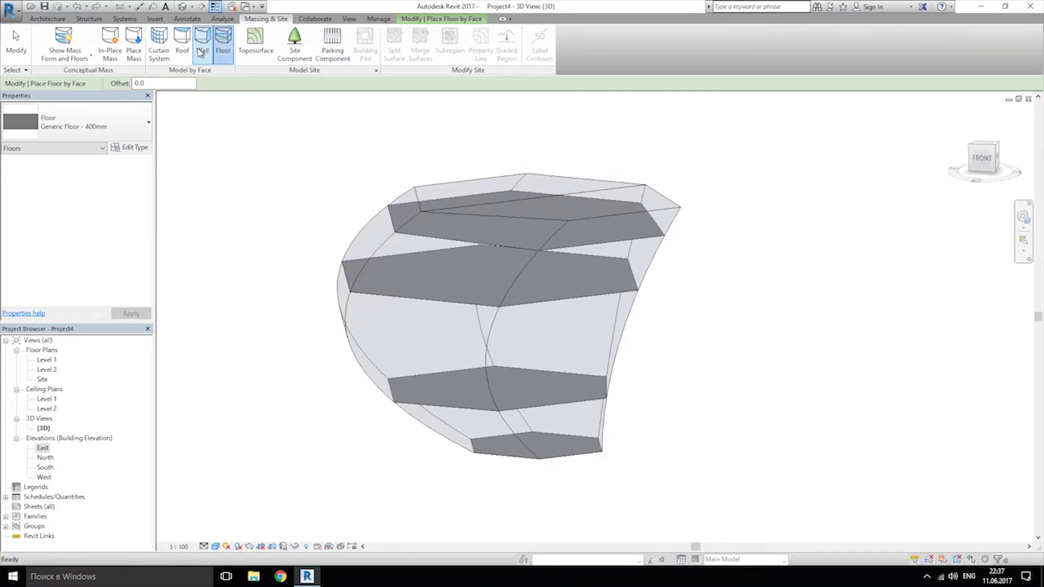
click(429, 301)
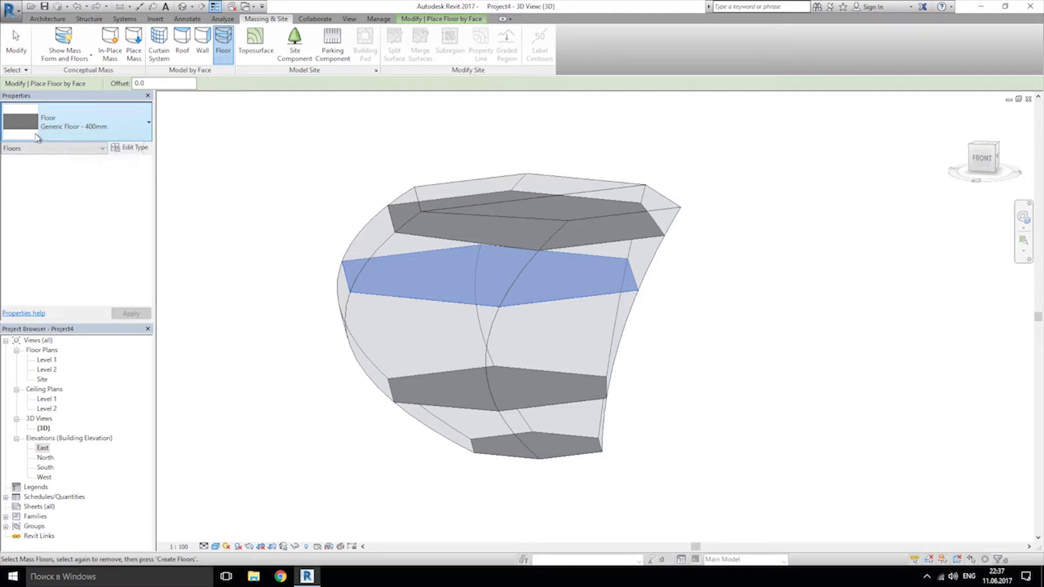
click(435, 407)
key(Return)
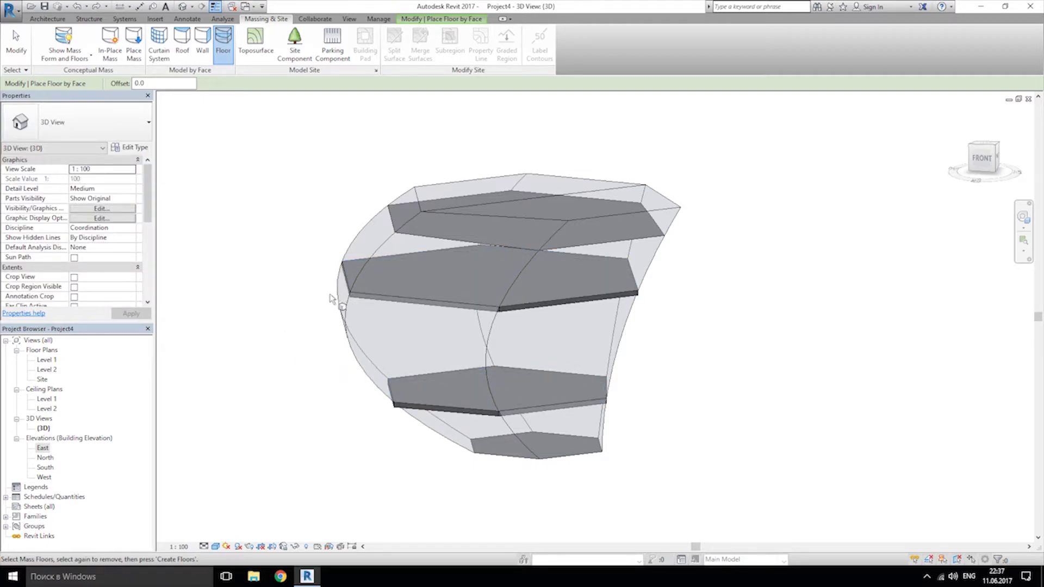
- Create a 160mm Concrete With 50mm Metal Deck floor by face on the lowest mass floor
mouse_move(340, 303)
shift+middle_down()
mouse_move(388, 333)
mouse_move(531, 256)
mouse_move(433, 270)
mouse_move(294, 234)
mouse_move(319, 312)
mouse_move(466, 307)
mouse_move(315, 272)
mouse_move(343, 284)
shift+middle_up()
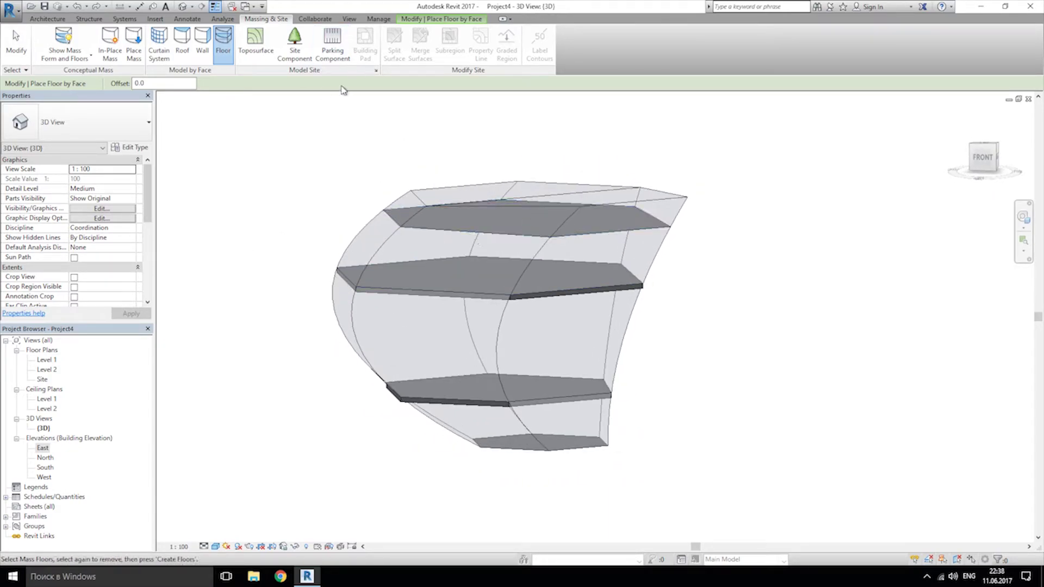
click(444, 229)
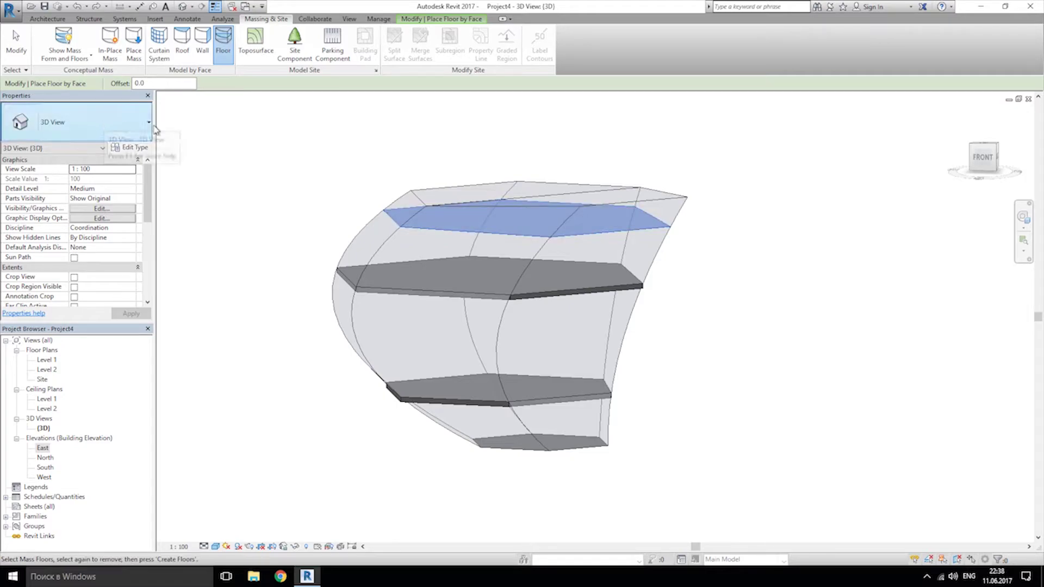
click(82, 122)
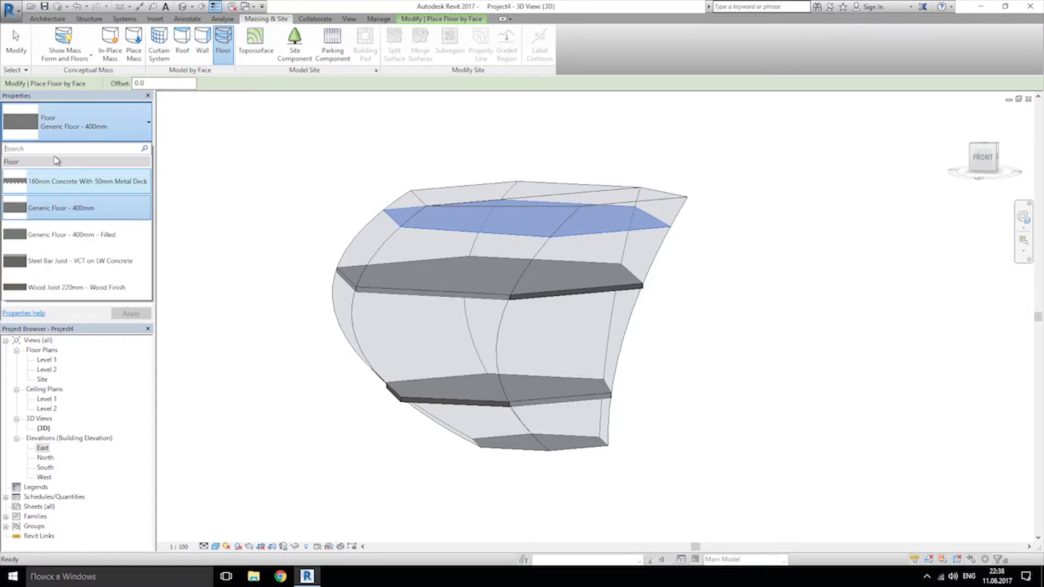
click(53, 183)
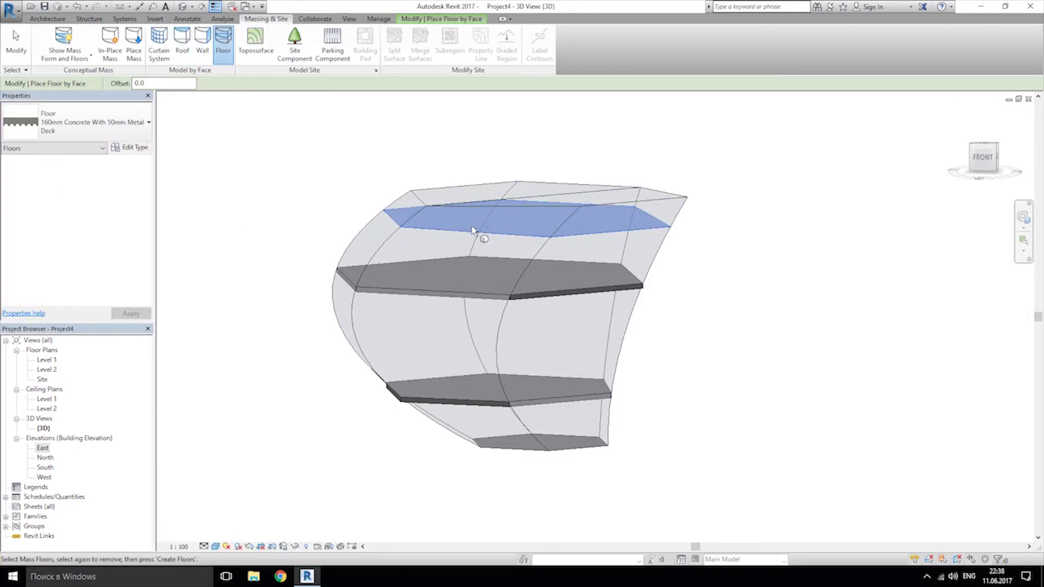
click(523, 448)
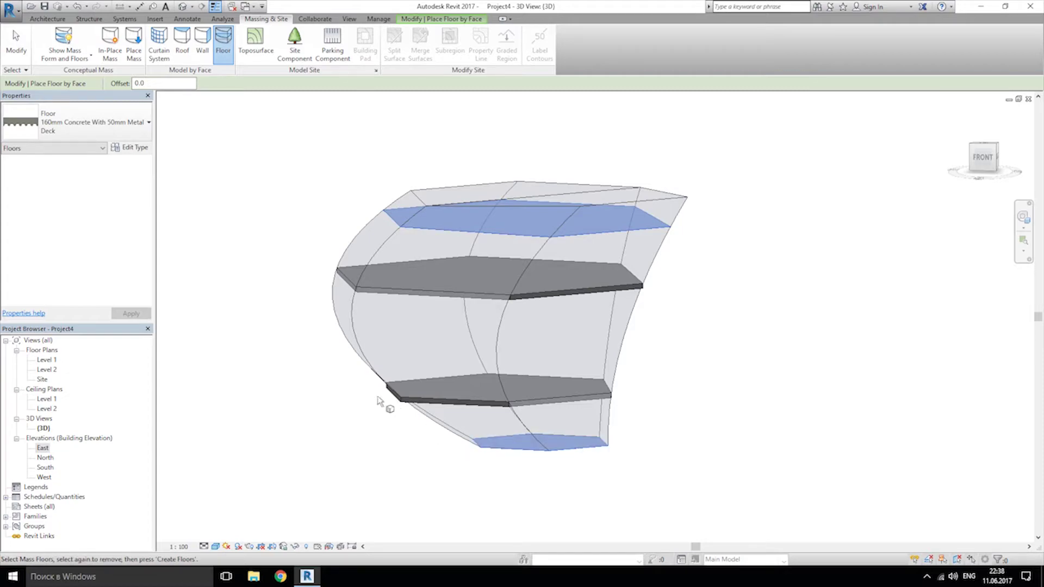
- Create a Steel Bar Joist - VCT on LW Concrete floor by face on the topmost mass floor
click(461, 234)
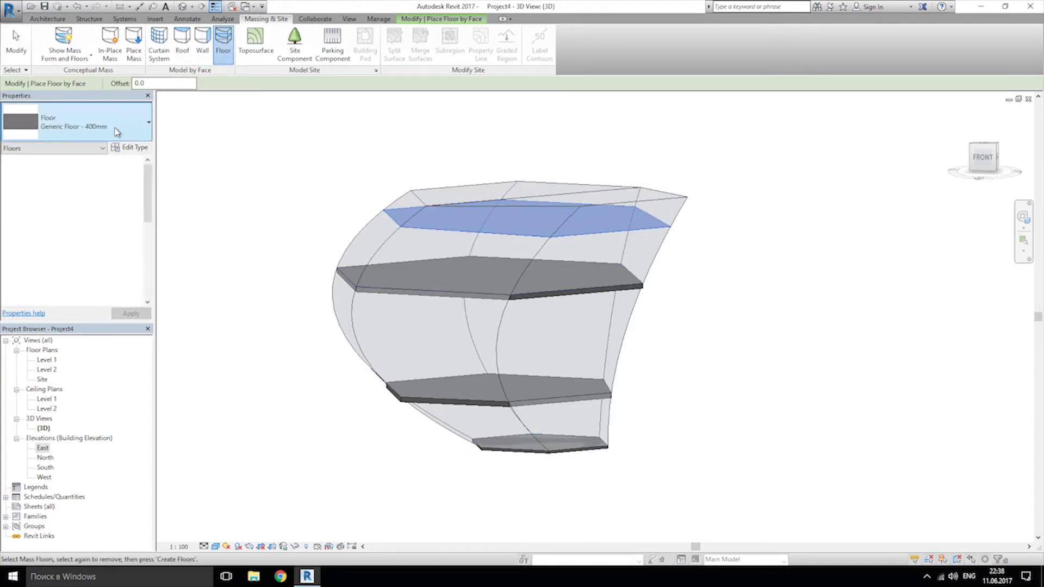
click(88, 133)
click(80, 261)
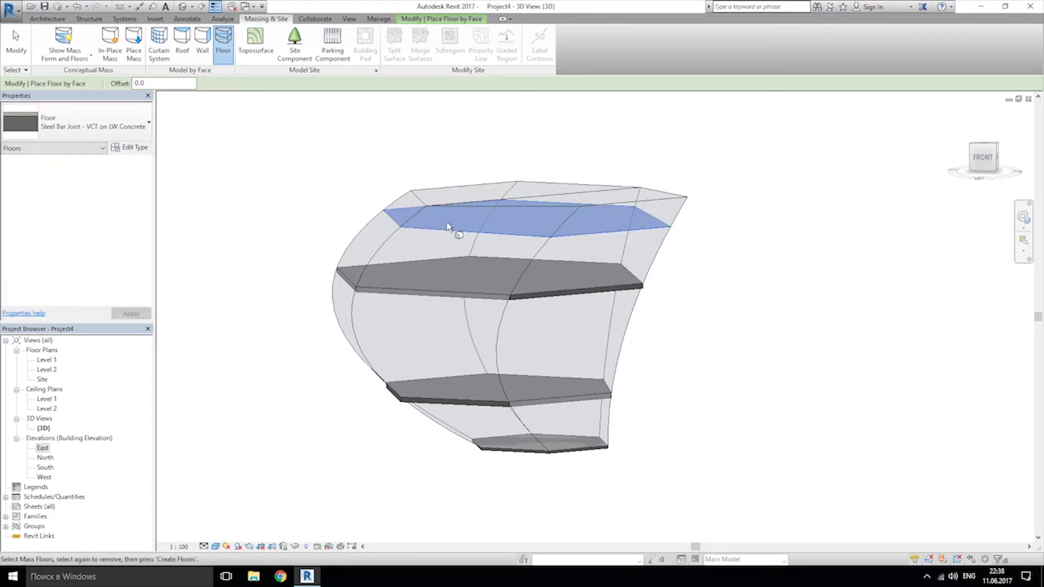
click(441, 227)
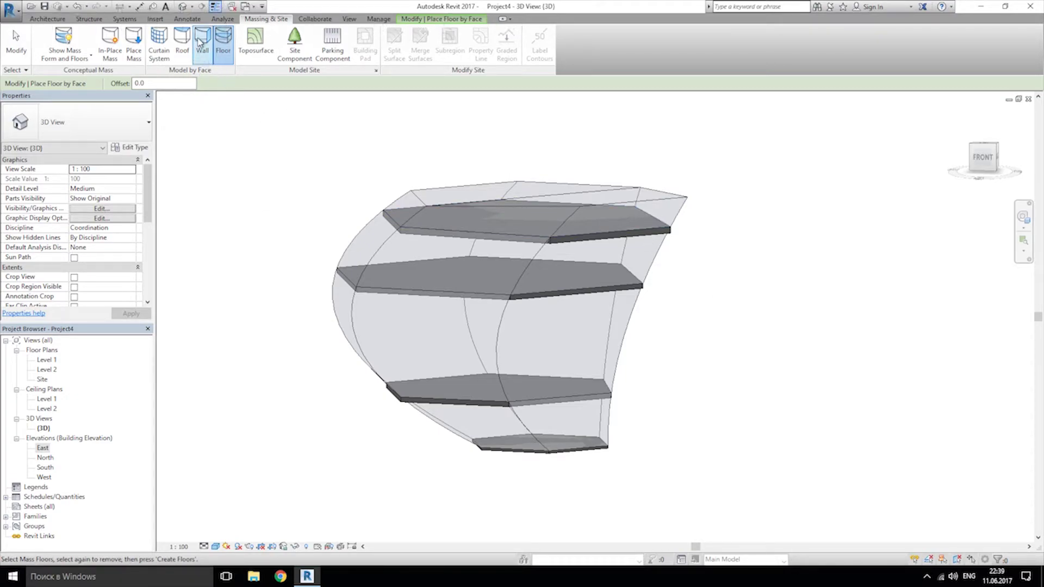
- Set up a wall by face with type Exterior - Brick and Block on Mtl. Stud and location line Core Face: Exterior
click(203, 49)
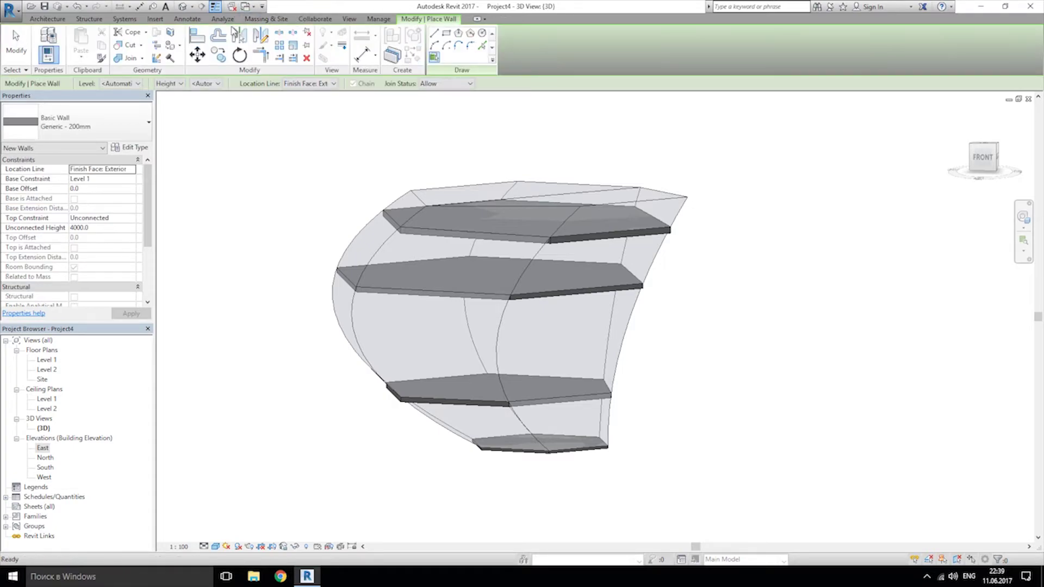
click(257, 19)
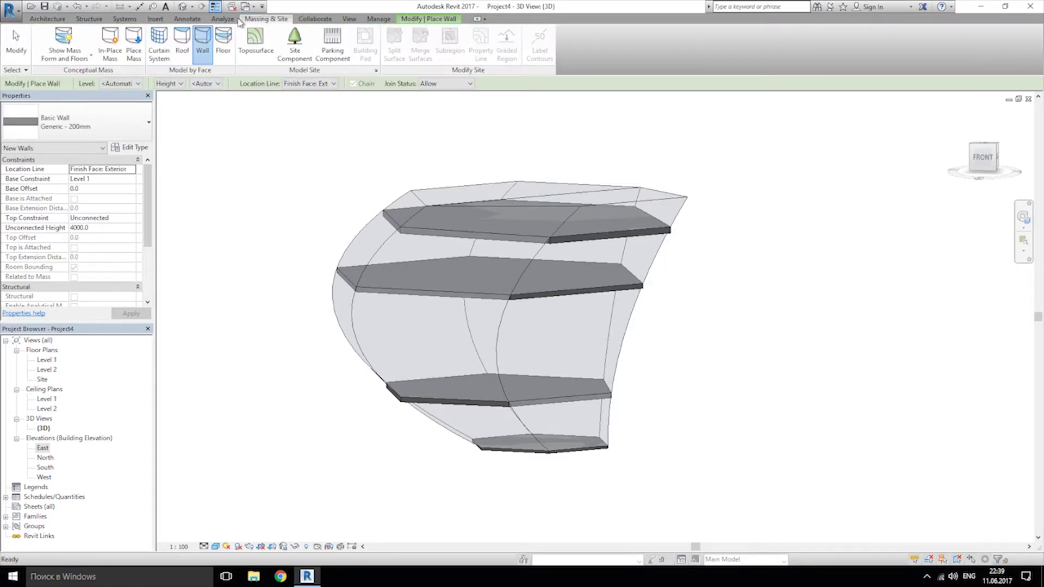
click(132, 125)
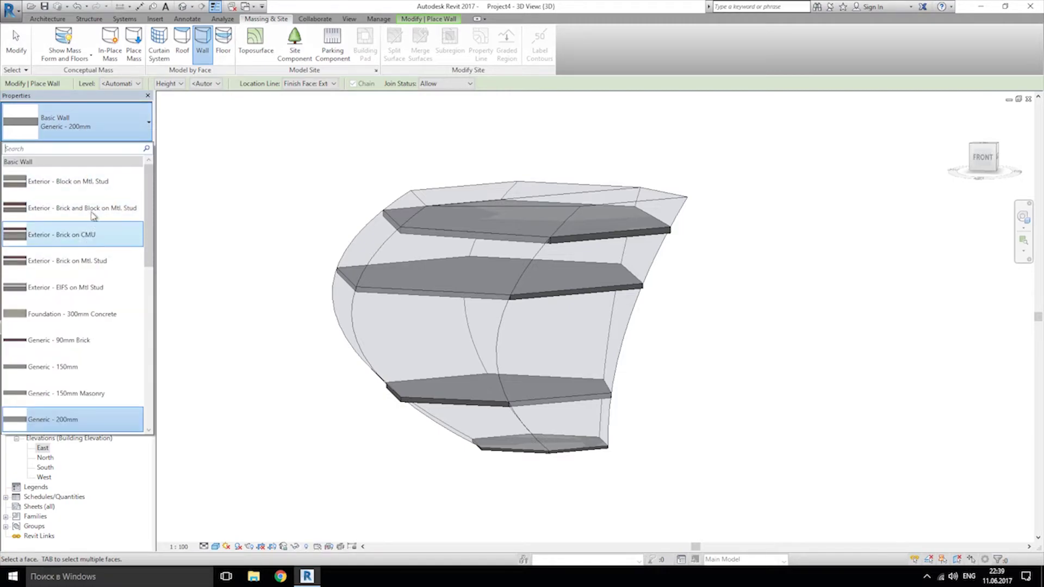
click(54, 208)
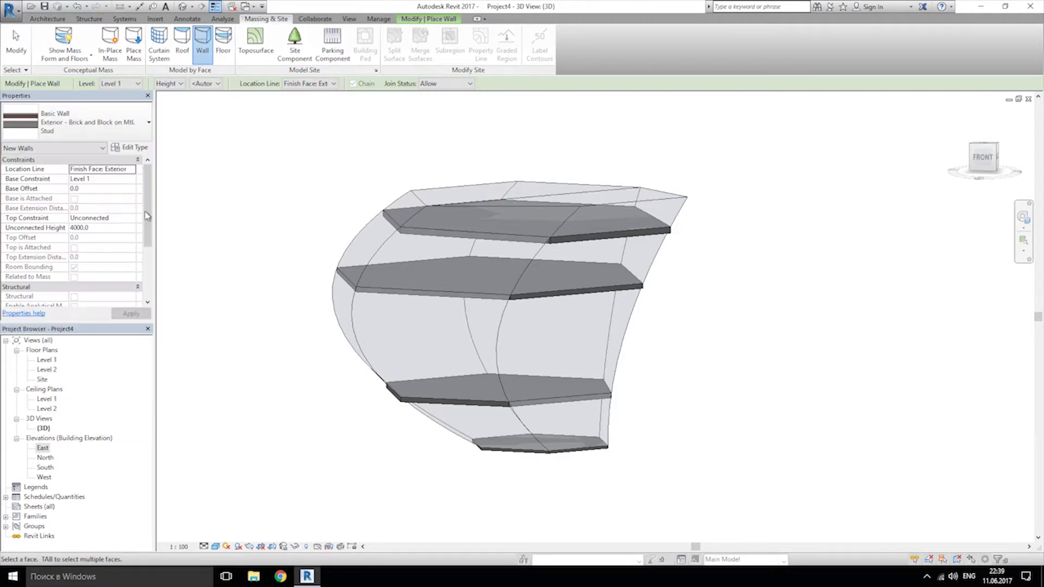
click(315, 85)
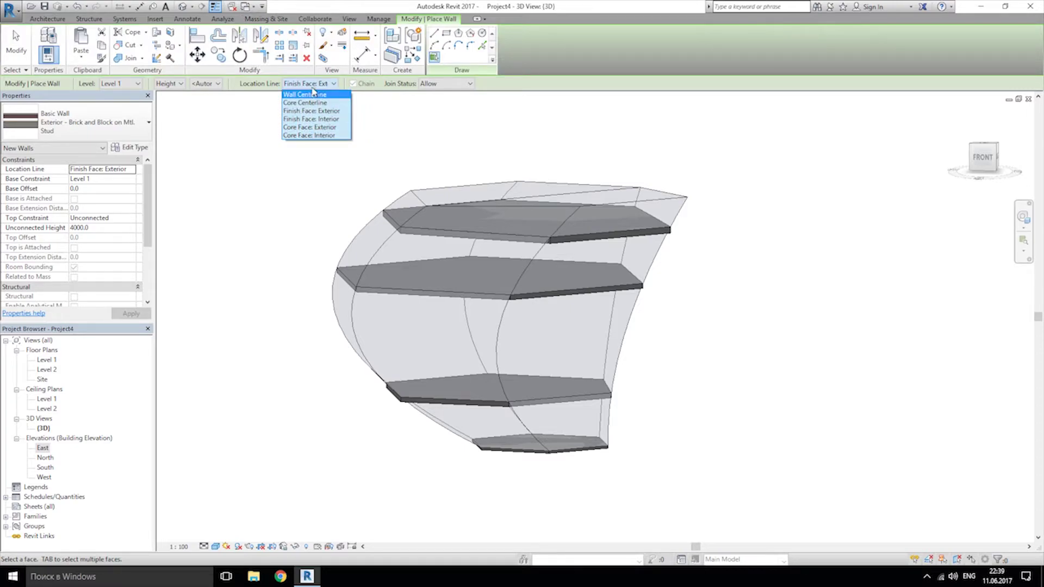
click(318, 128)
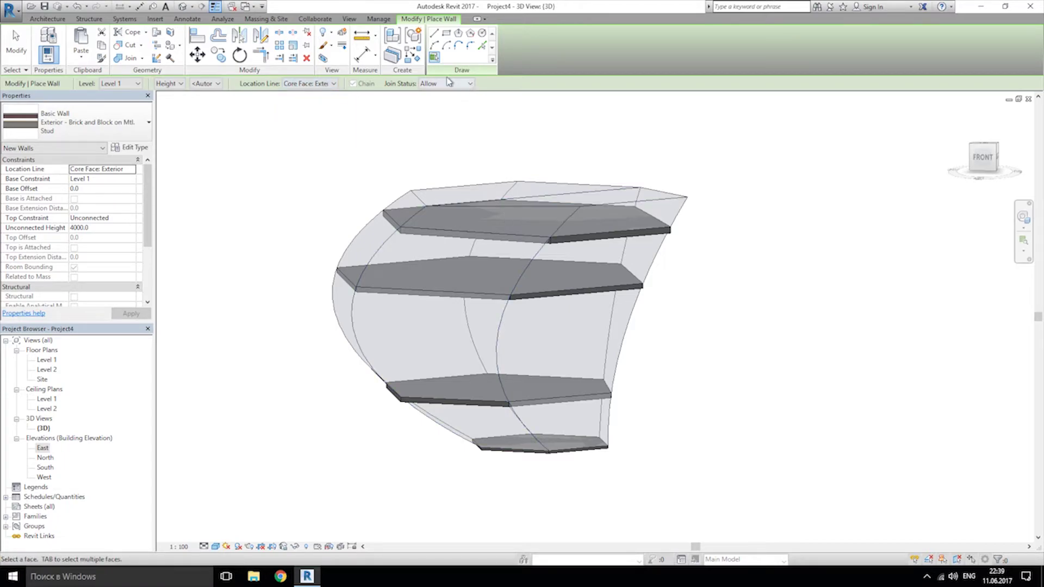
- Place the brick and block walls on three adjacent mass faces, from the front face around to the right side face
click(436, 57)
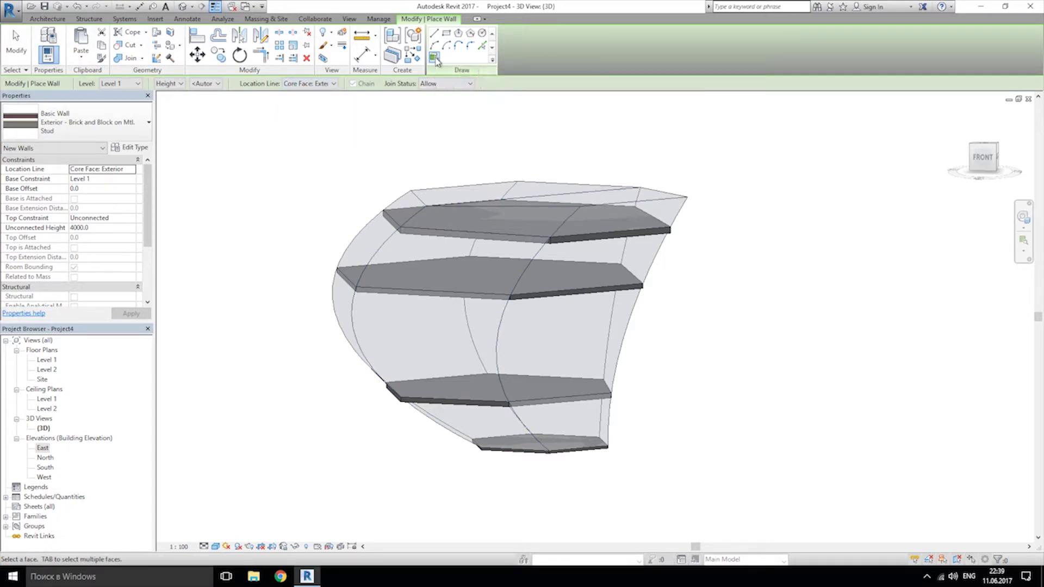
click(520, 274)
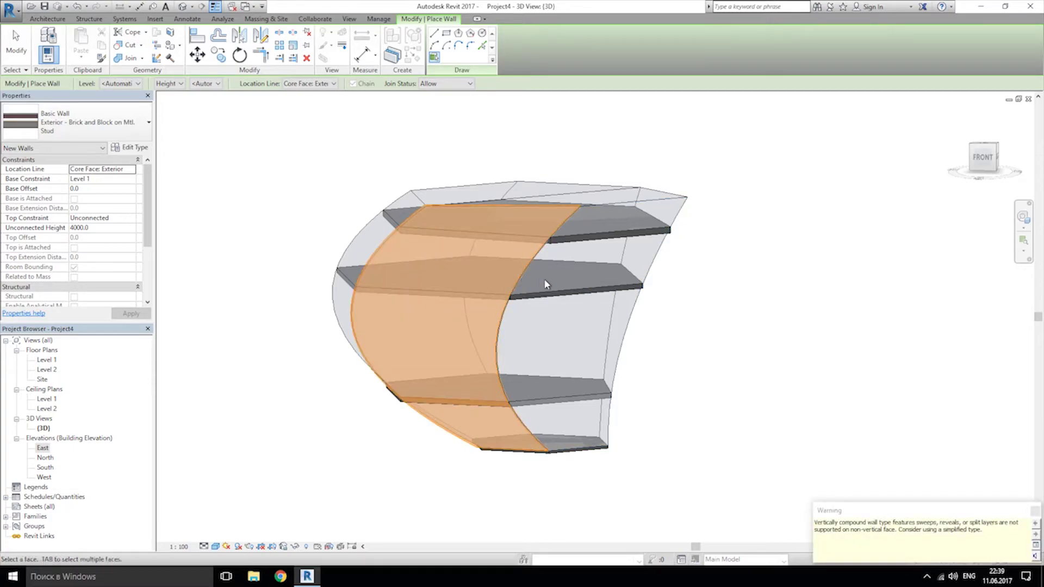
click(653, 274)
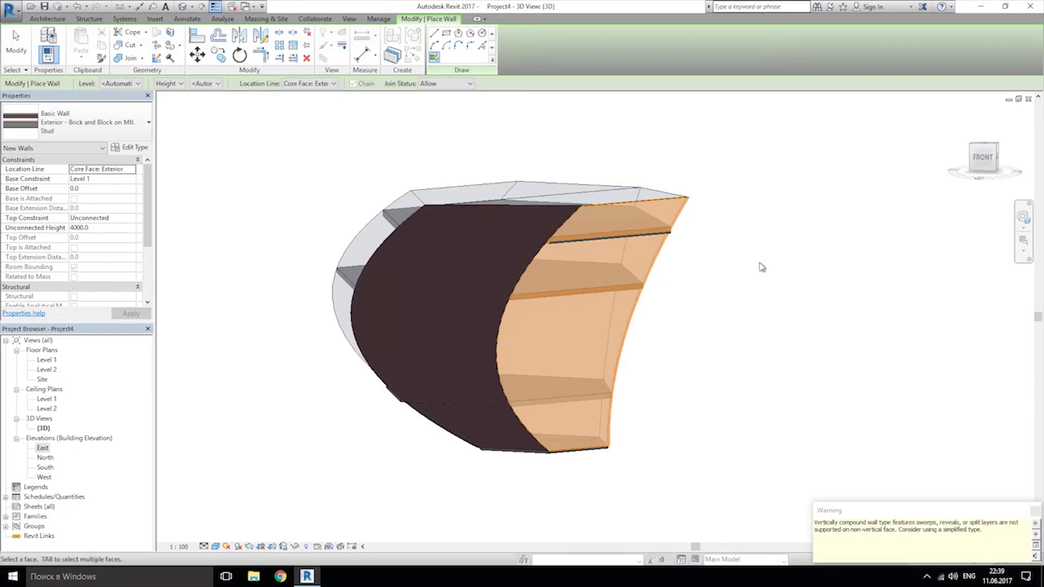
shift+middle_drag(763, 267, 435, 289)
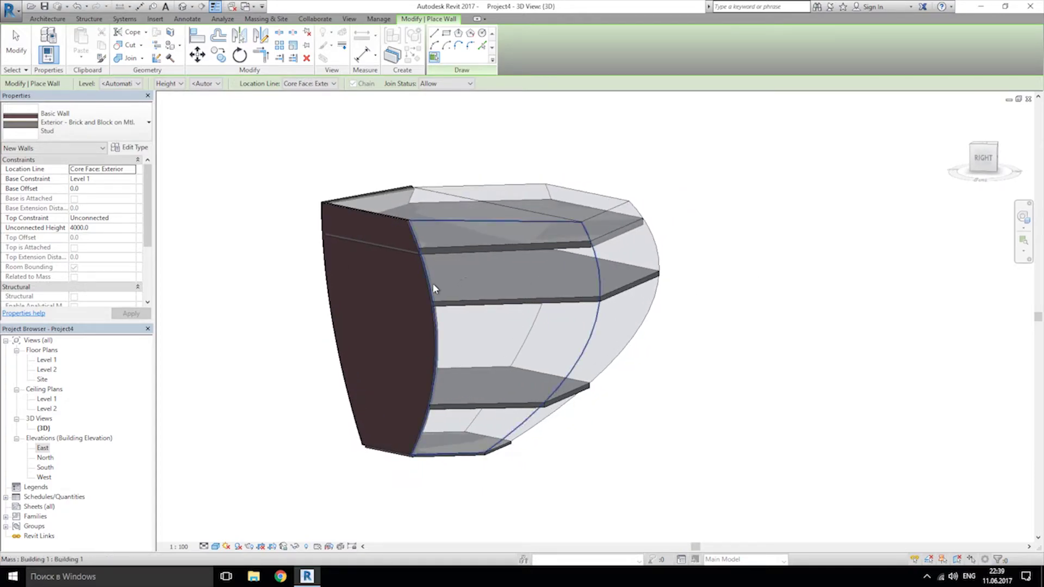
click(433, 288)
middle_drag(802, 305, 843, 290)
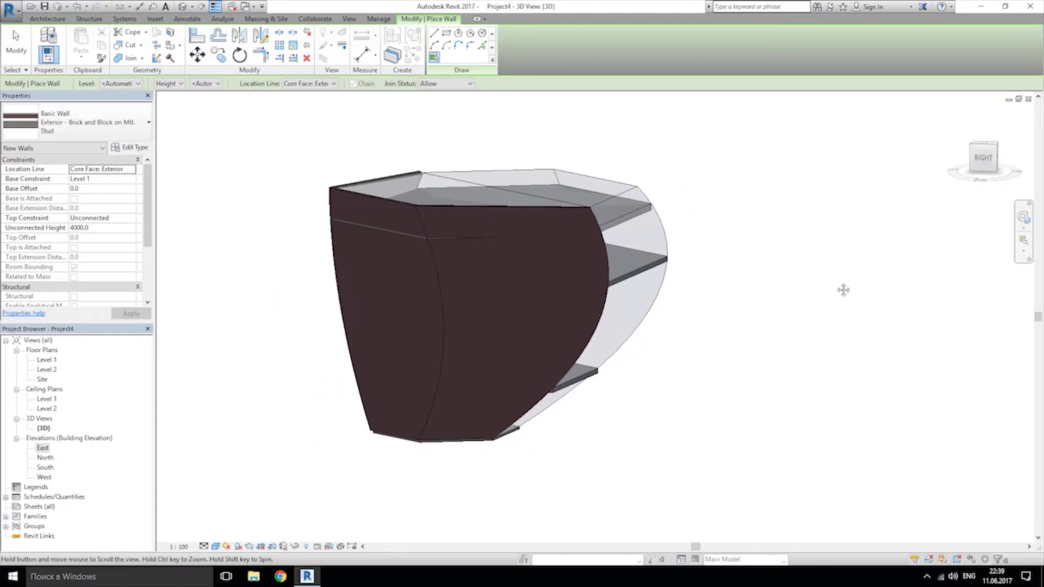
key(f)
key(f)
key(Escape)
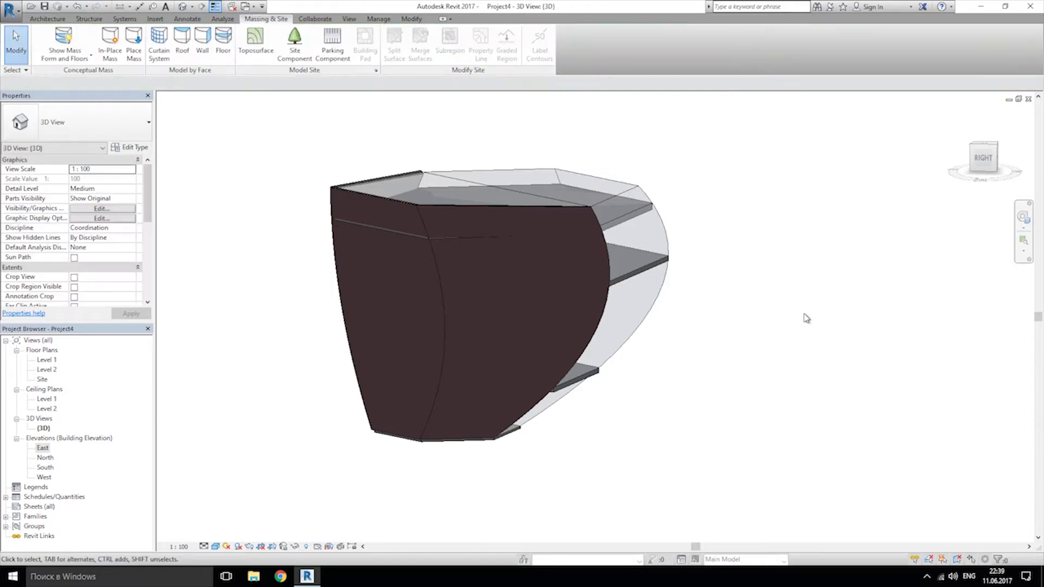
- Set the 3D view's visual style to Realistic and its detail level to Fine, and inspect the brick walls
shift+middle_drag(810, 305, 716, 326)
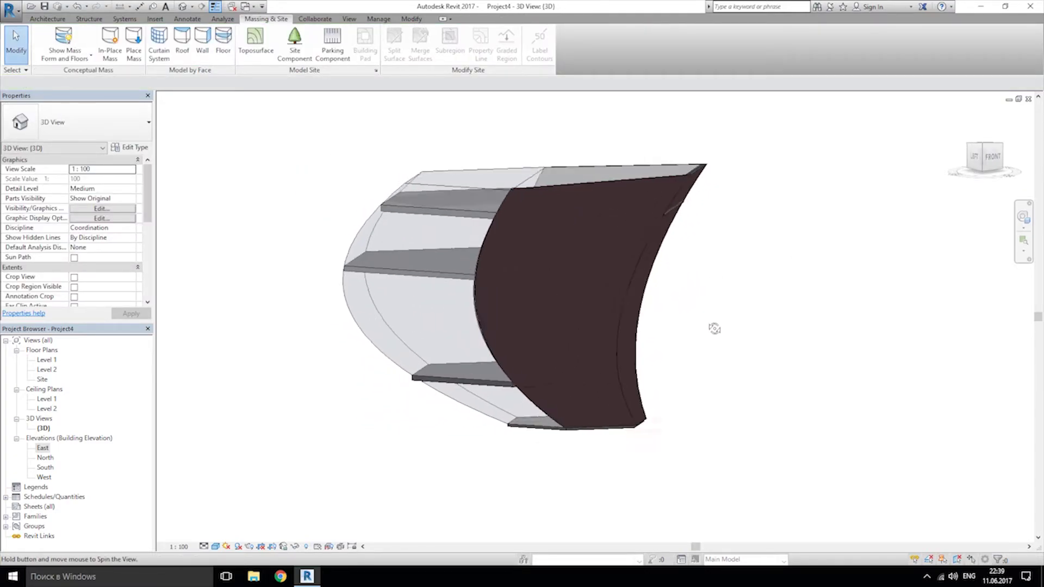
click(216, 546)
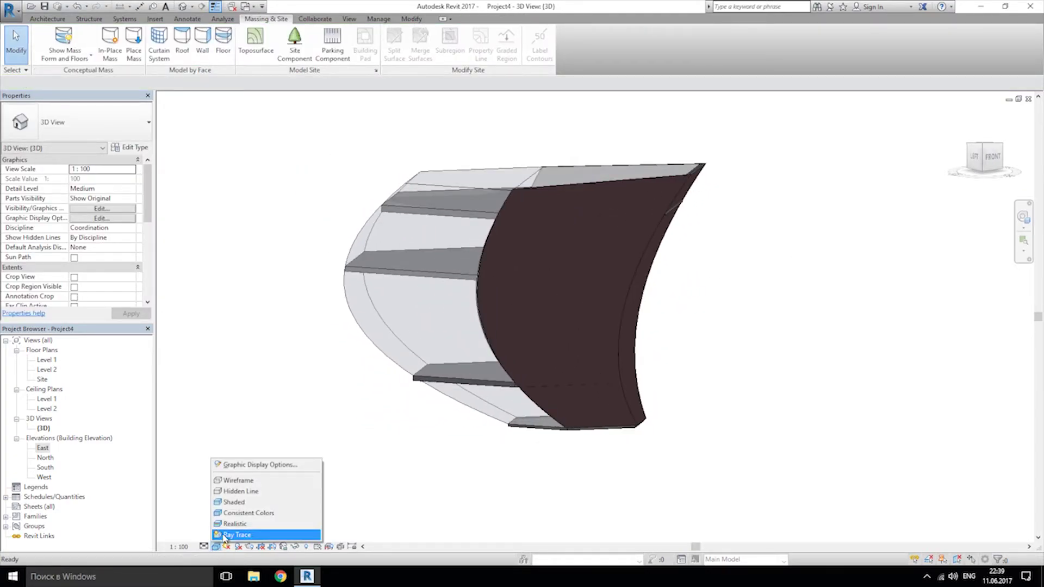
click(258, 524)
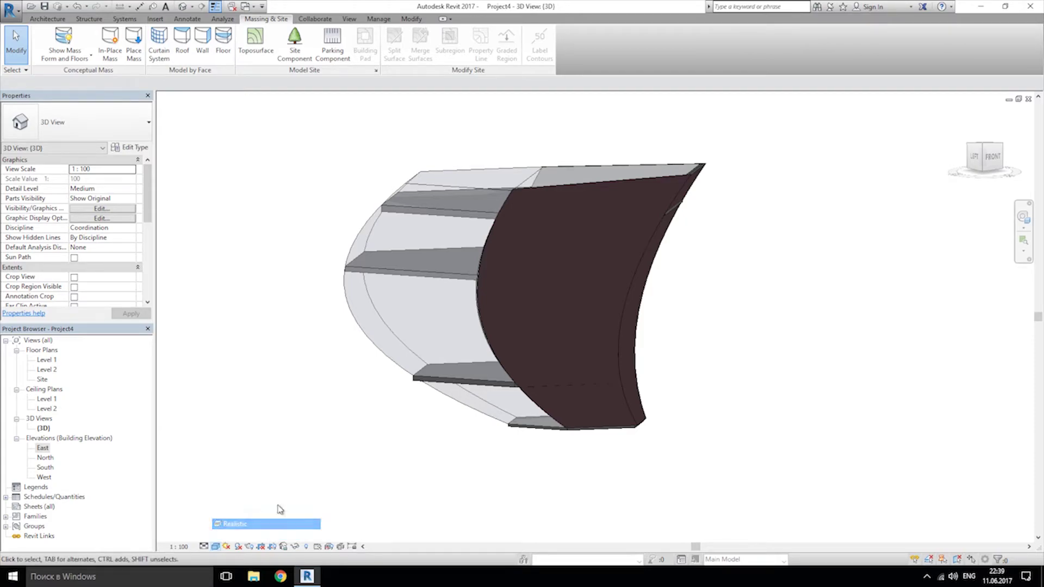
click(204, 546)
click(217, 535)
shift+middle_drag(497, 340, 604, 265)
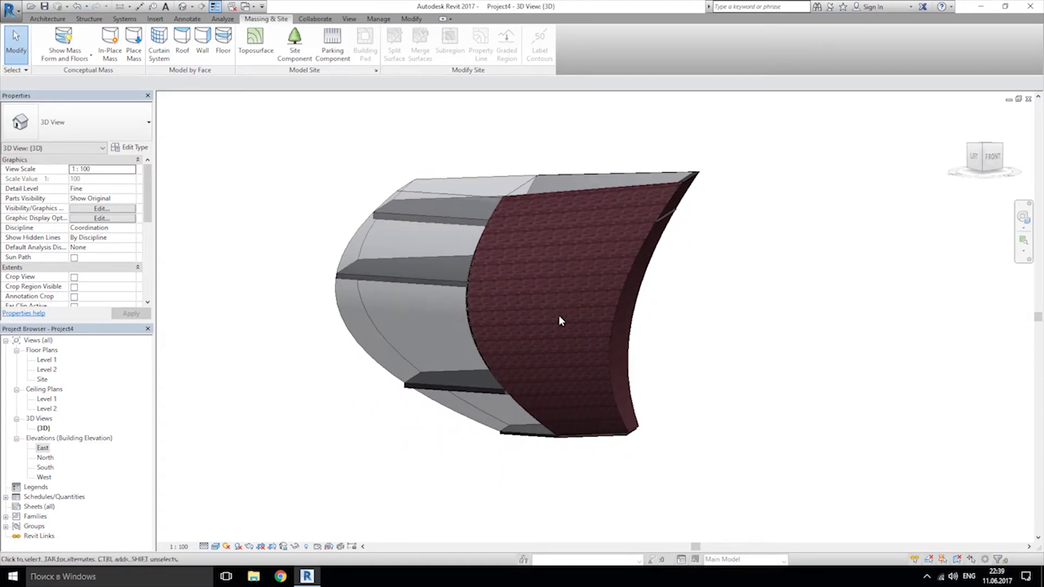
shift+middle_drag(485, 292, 576, 289)
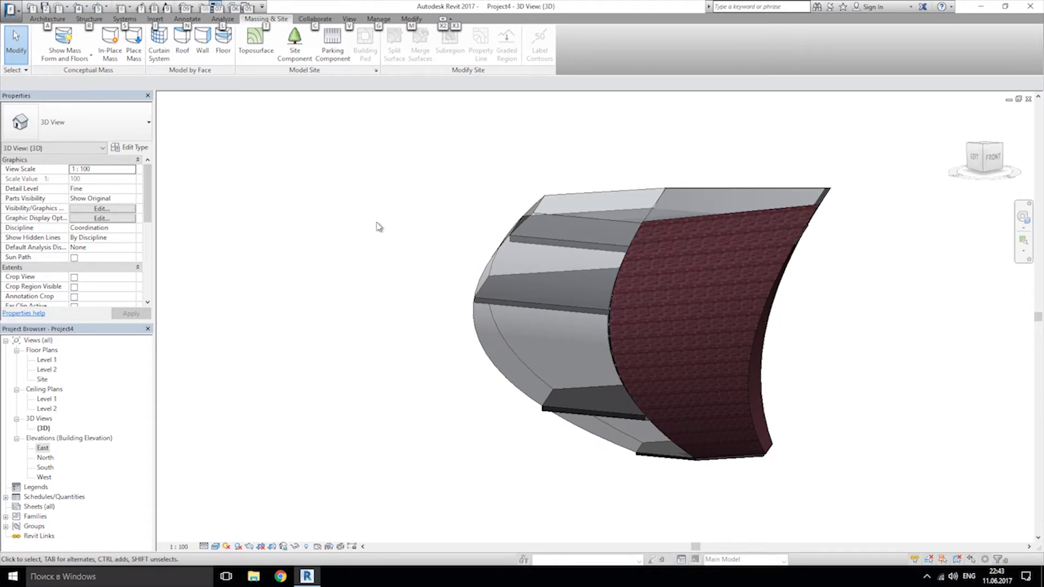
key(Escape)
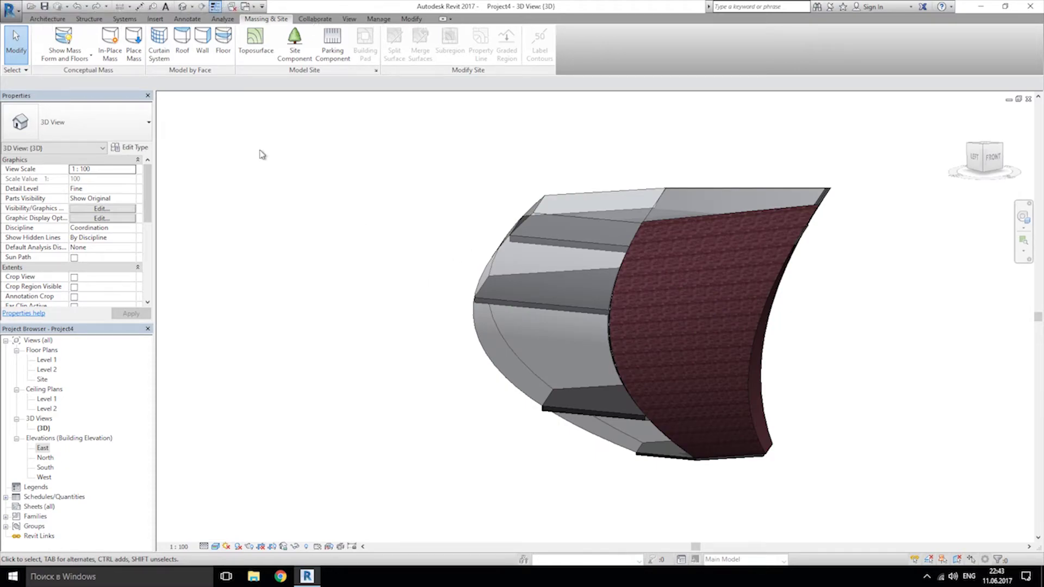
- Create a 1500 x 3000mm curtain system by face on the open curved mass face beside the front brick wall
click(159, 49)
click(259, 19)
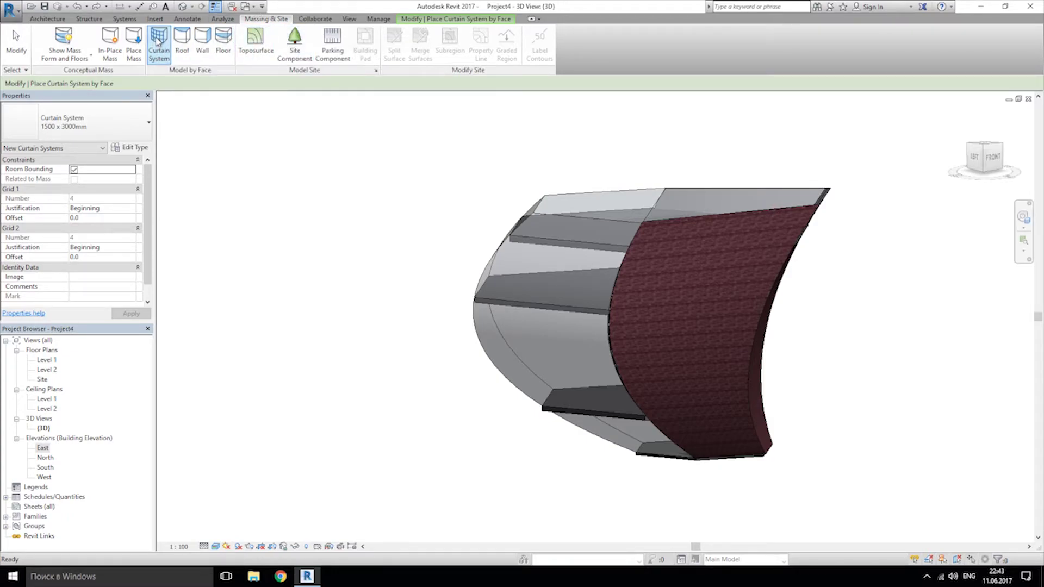
click(123, 127)
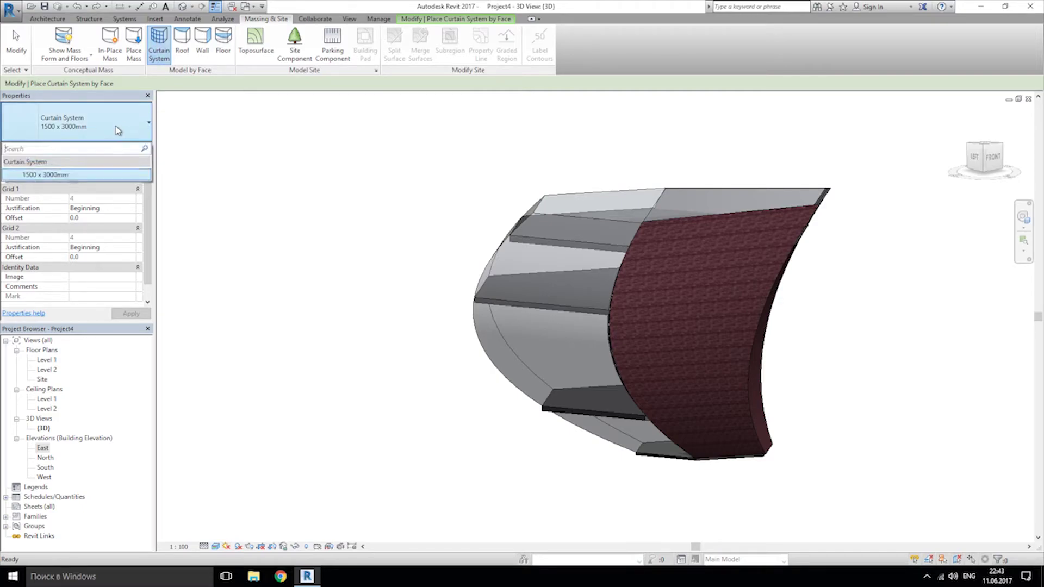
click(45, 174)
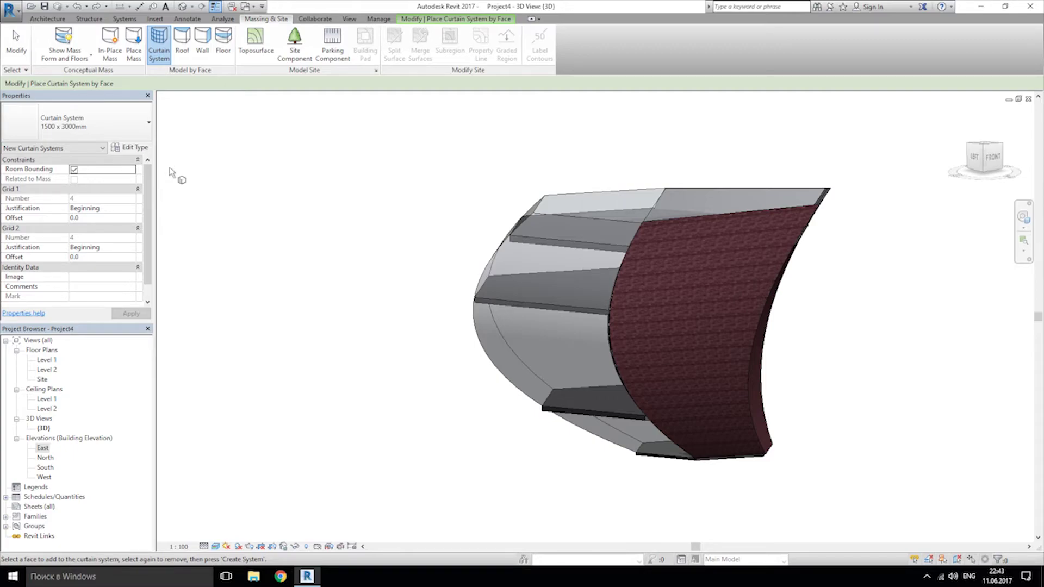
click(564, 223)
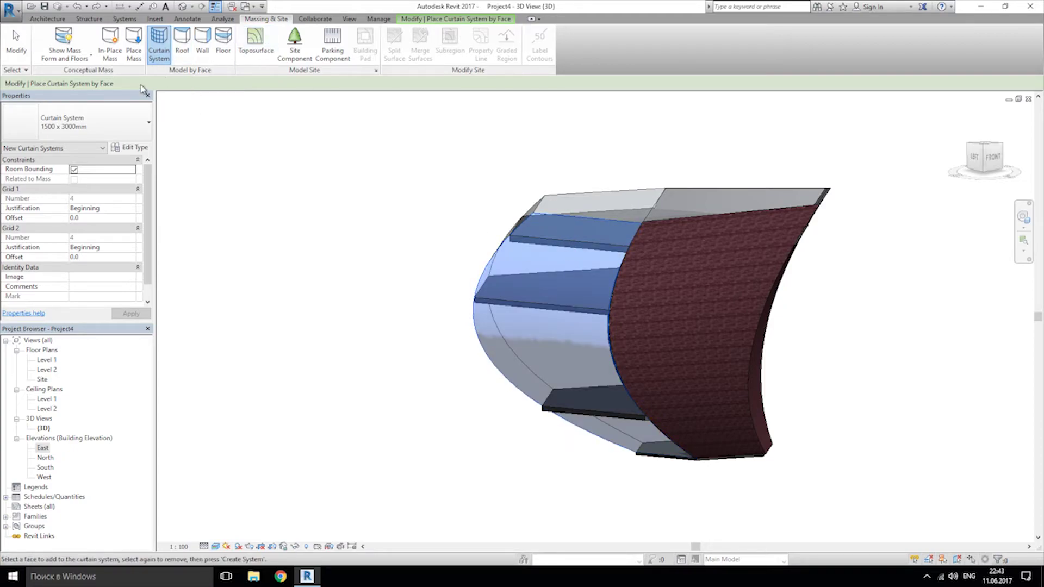
click(162, 49)
click(449, 19)
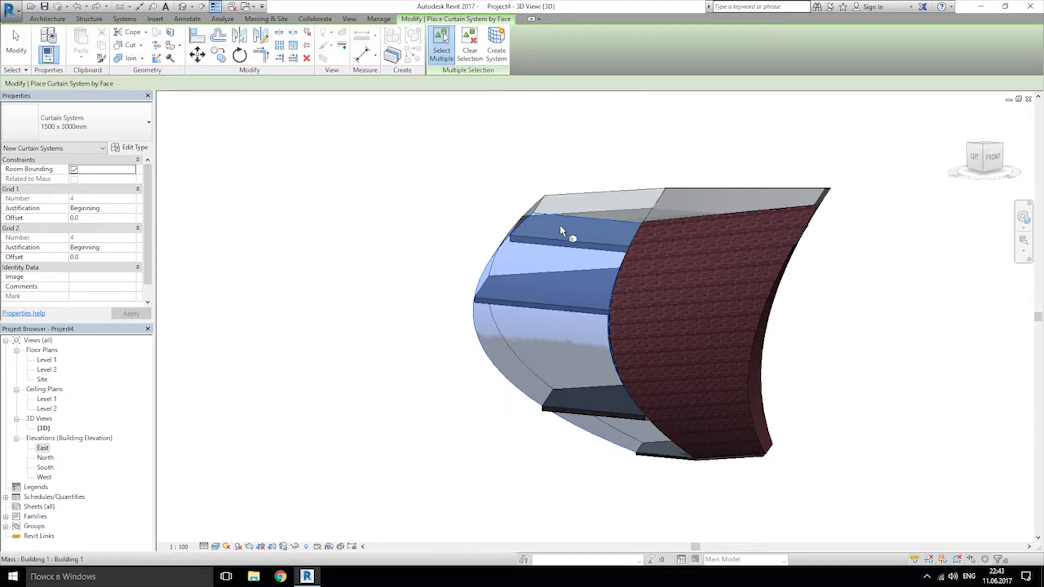
click(575, 216)
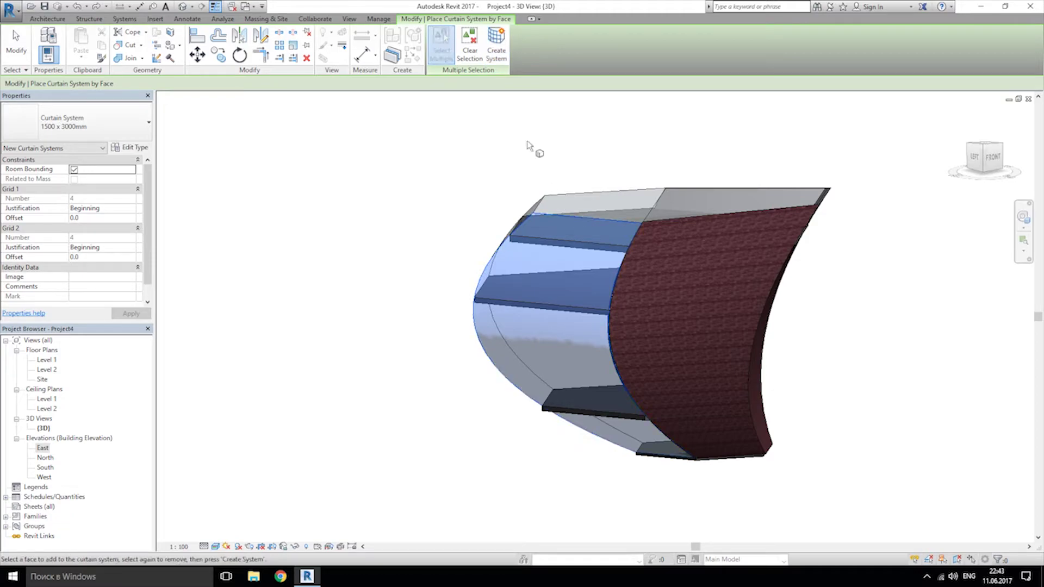
click(495, 48)
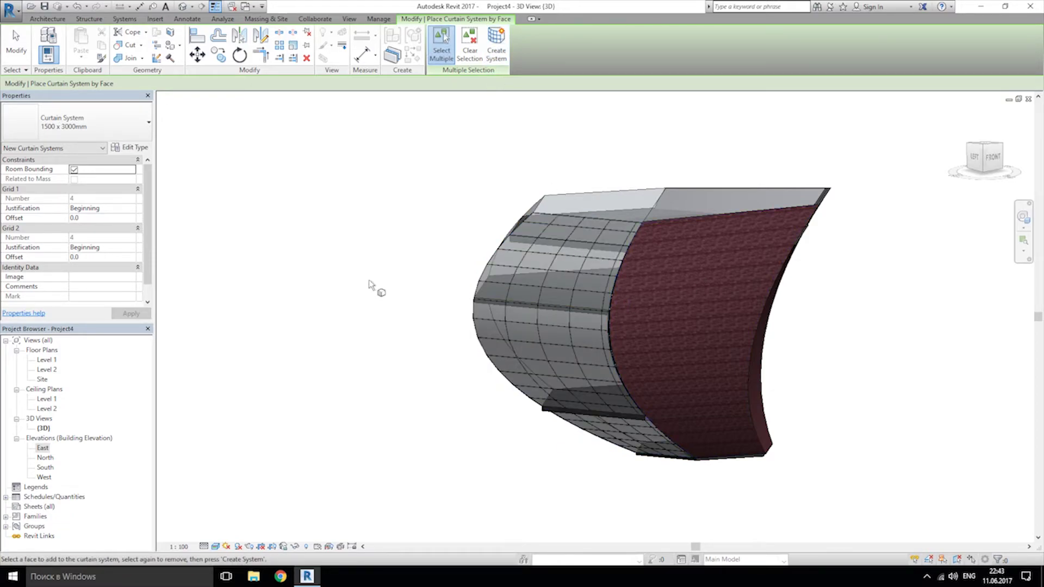
- Create a 1500 x 3000mm curtain system by face on the two remaining open curved mass faces
shift+middle_drag(373, 283, 592, 288)
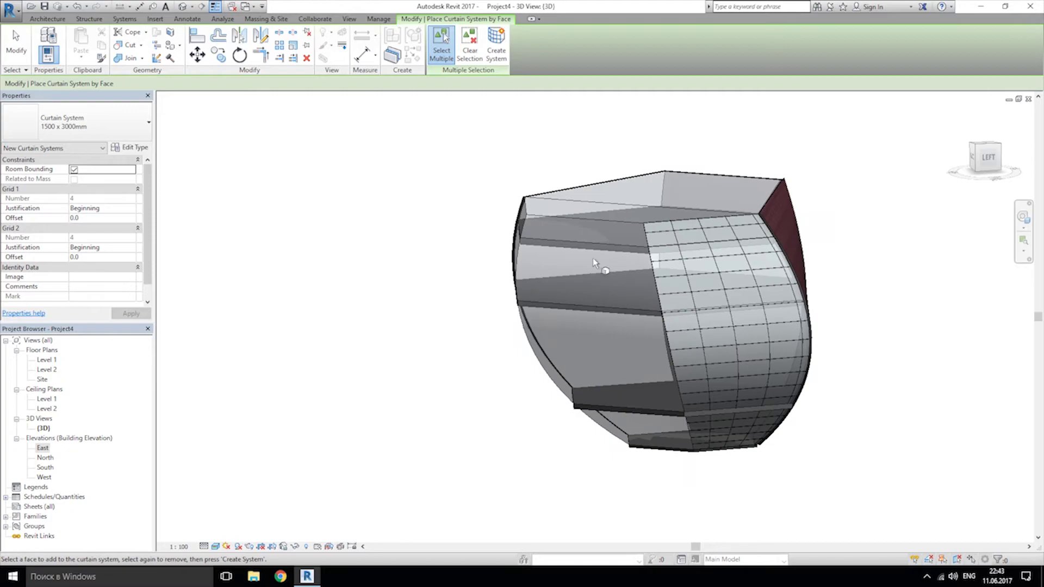
click(550, 221)
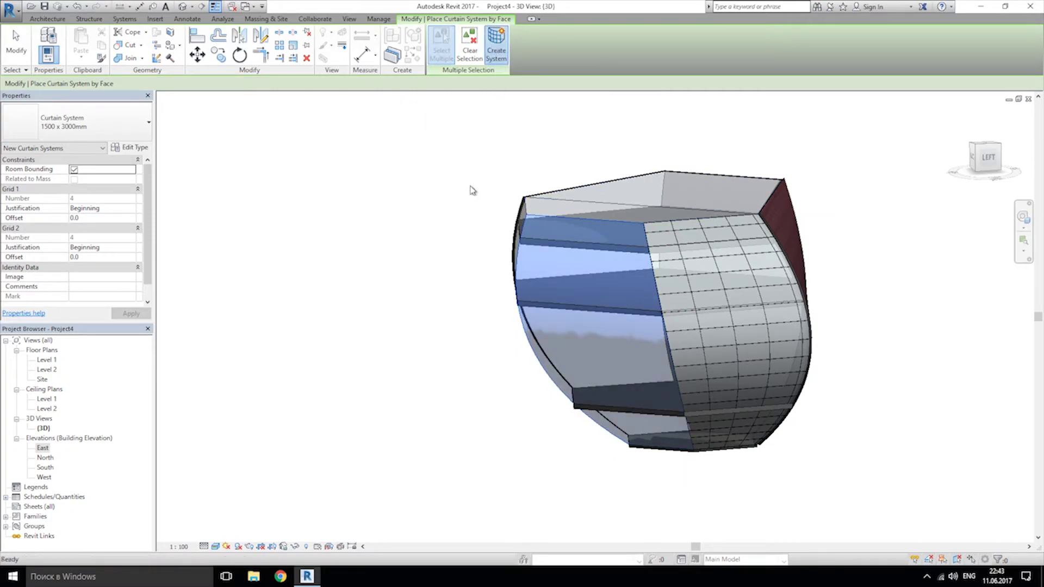
shift+middle_drag(462, 207, 572, 229)
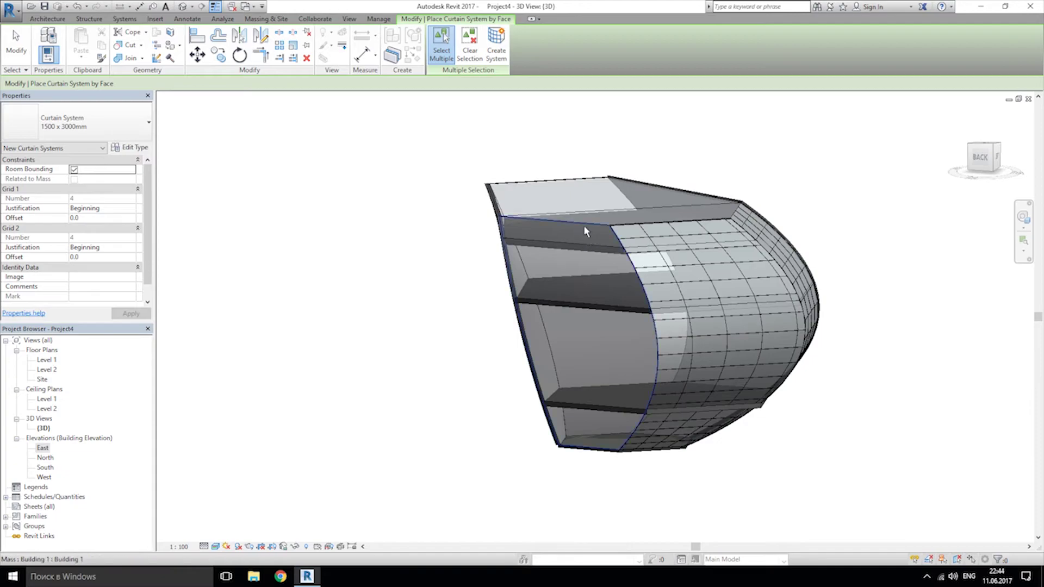
click(585, 231)
click(496, 50)
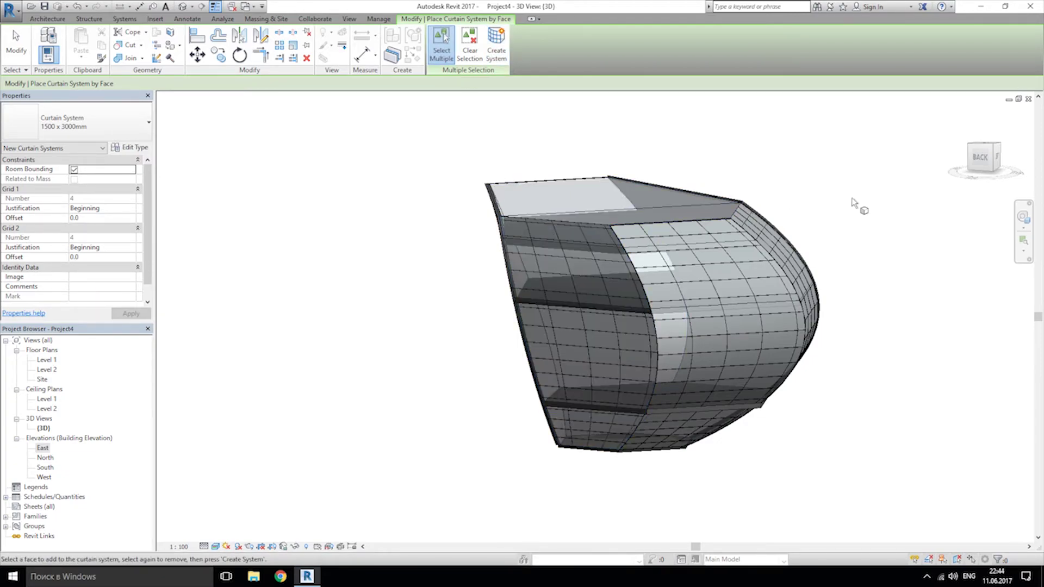
- Create a Generic Roof - 300mm roof by face on the two adjoining top faces of the mass
shift+middle_drag(856, 203, 750, 206)
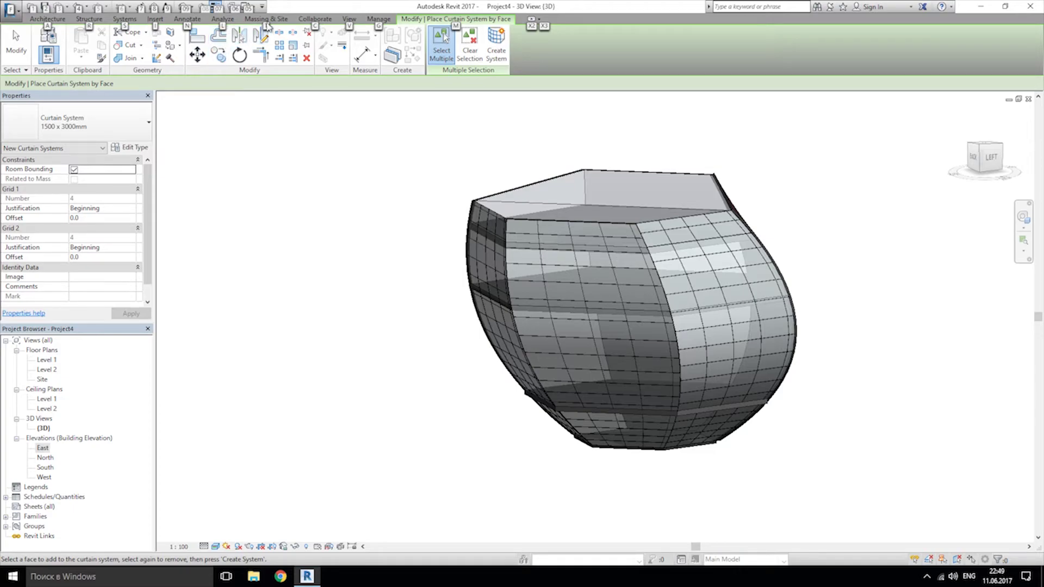
click(272, 20)
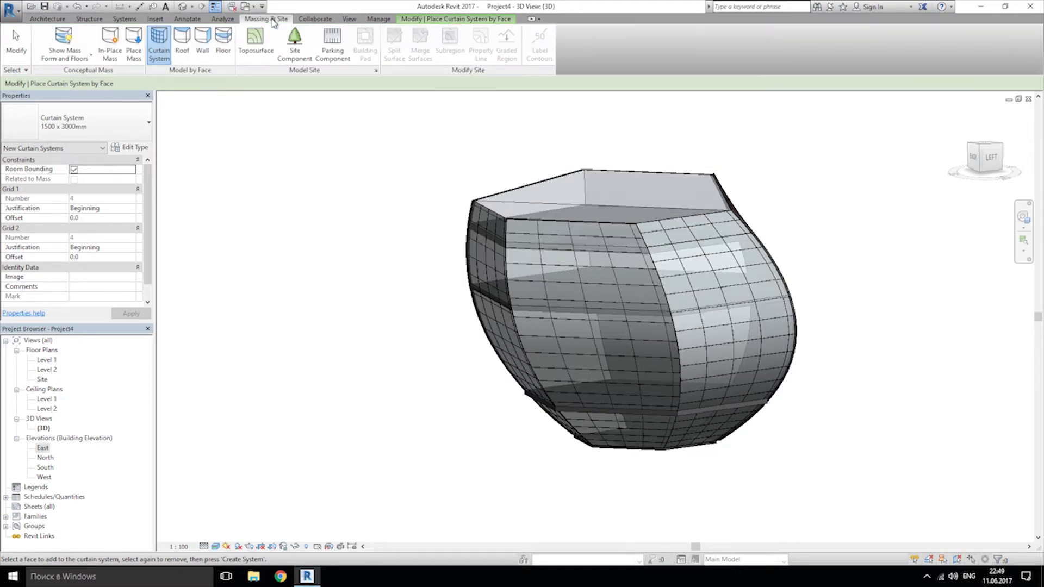
click(194, 55)
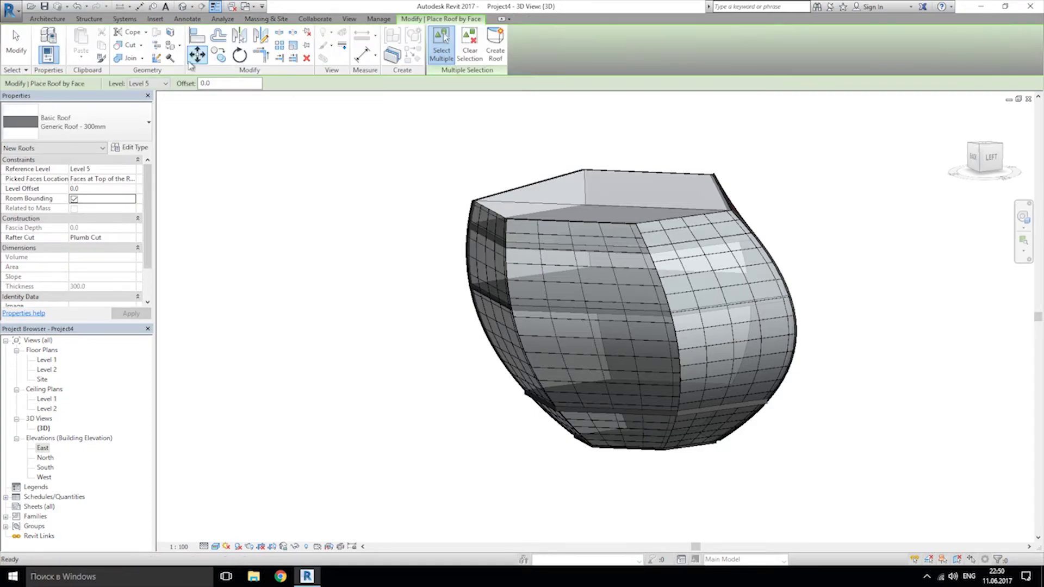
shift+middle_drag(317, 226, 481, 259)
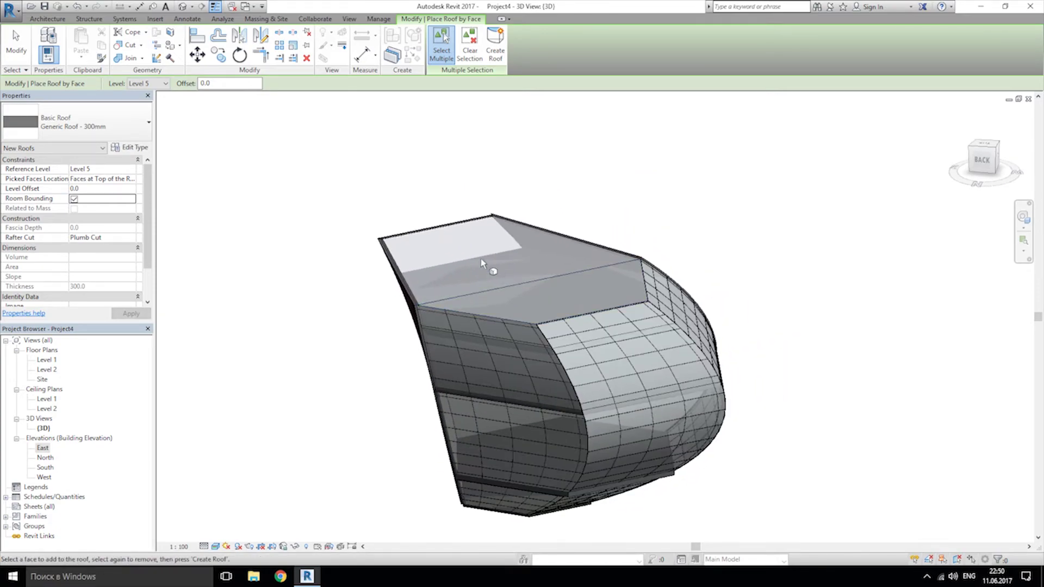
click(498, 285)
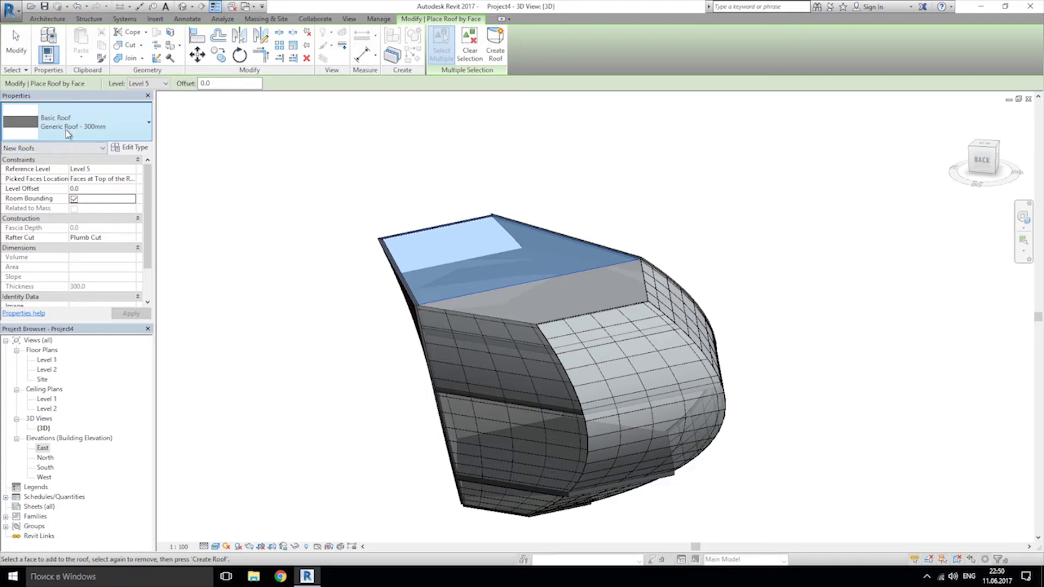
click(495, 316)
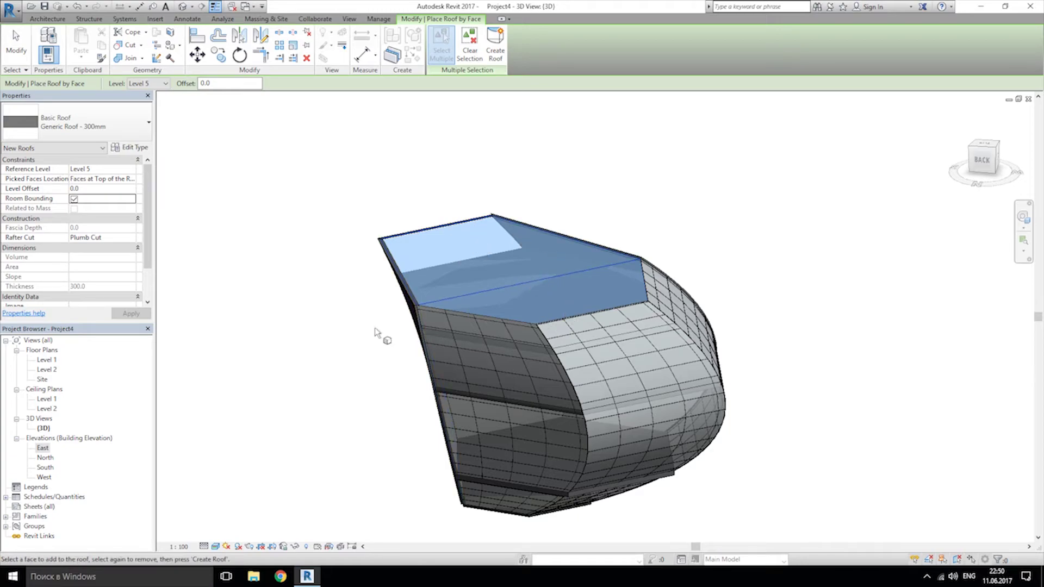
click(495, 49)
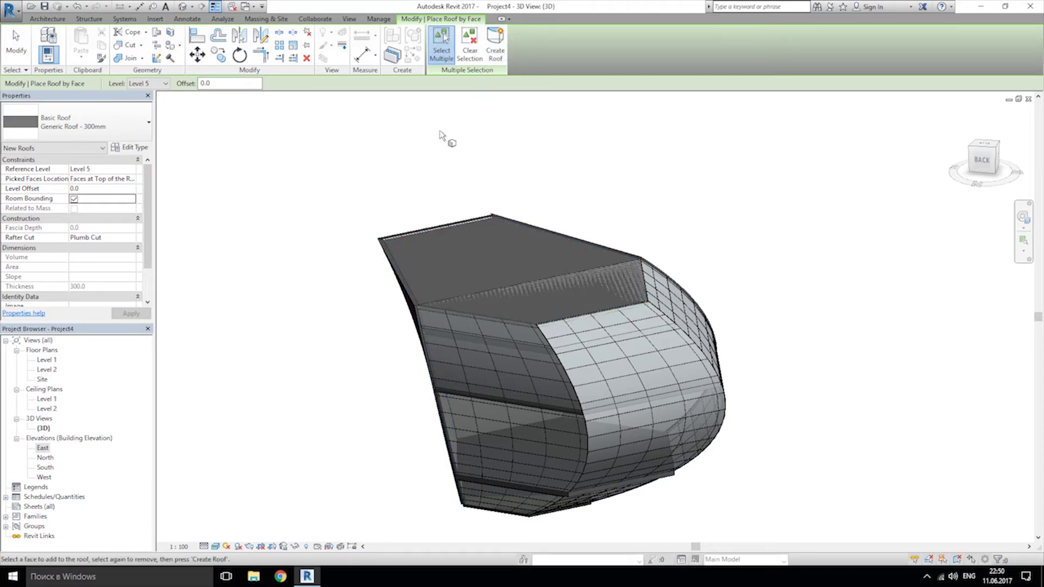
click(47, 19)
shift+middle_drag(684, 253, 330, 298)
scroll(342, 292, up, 3)
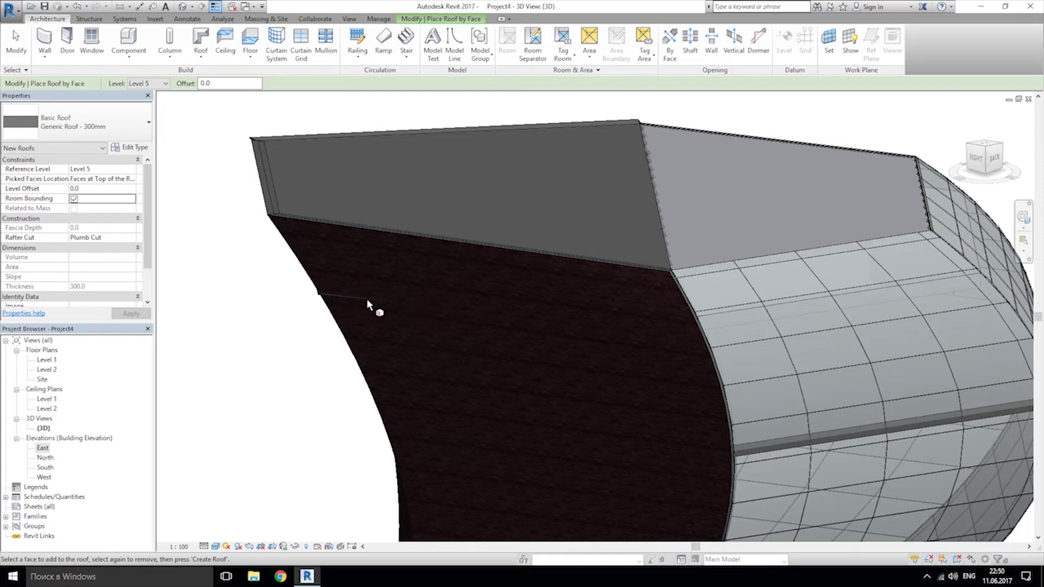
shift+middle_drag(552, 305, 553, 238)
shift+middle_drag(578, 275, 651, 282)
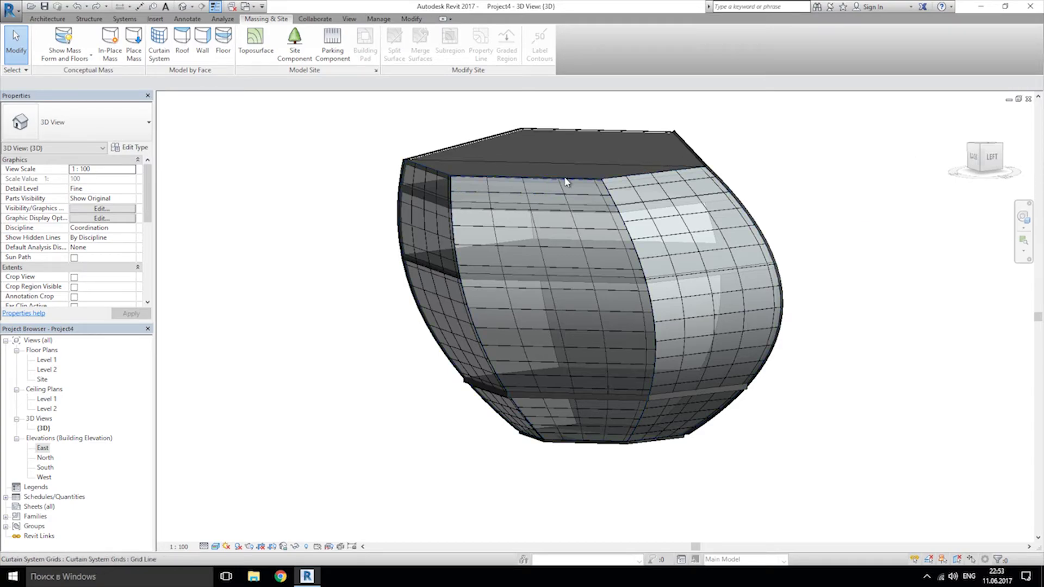
- Select the Building 1 mass beneath the curtain system and raise its top using the shape handle on the top face
shift+middle_drag(363, 177, 625, 218)
shift+middle_drag(649, 317, 497, 220)
key(Tab)
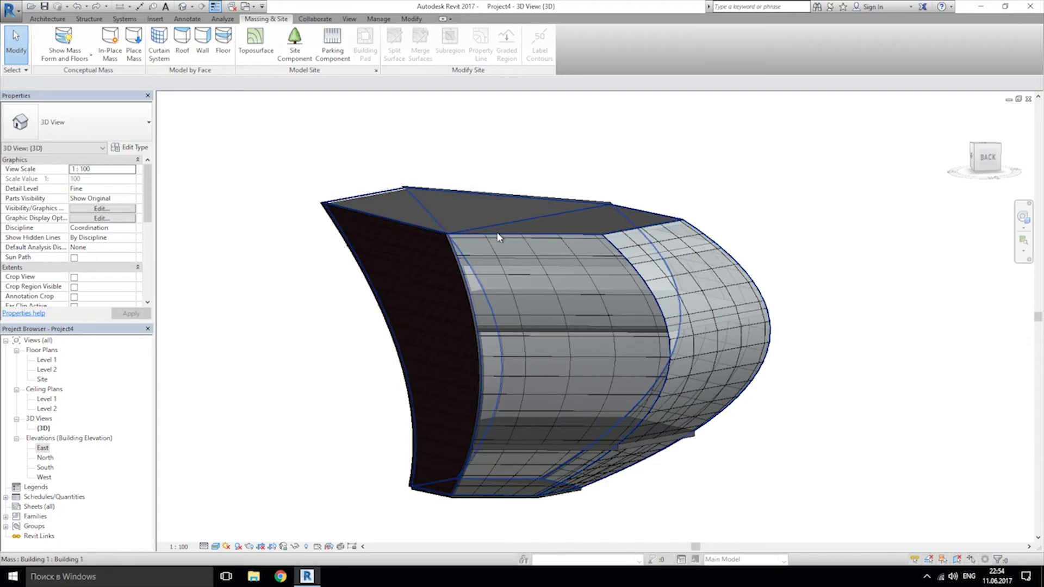
click(497, 238)
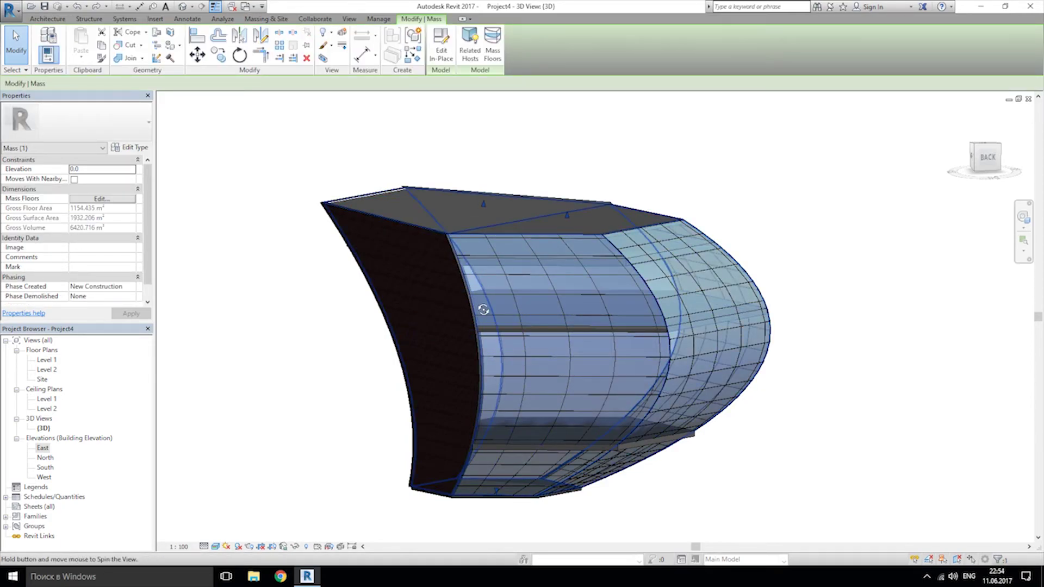
shift+middle_drag(484, 310, 535, 296)
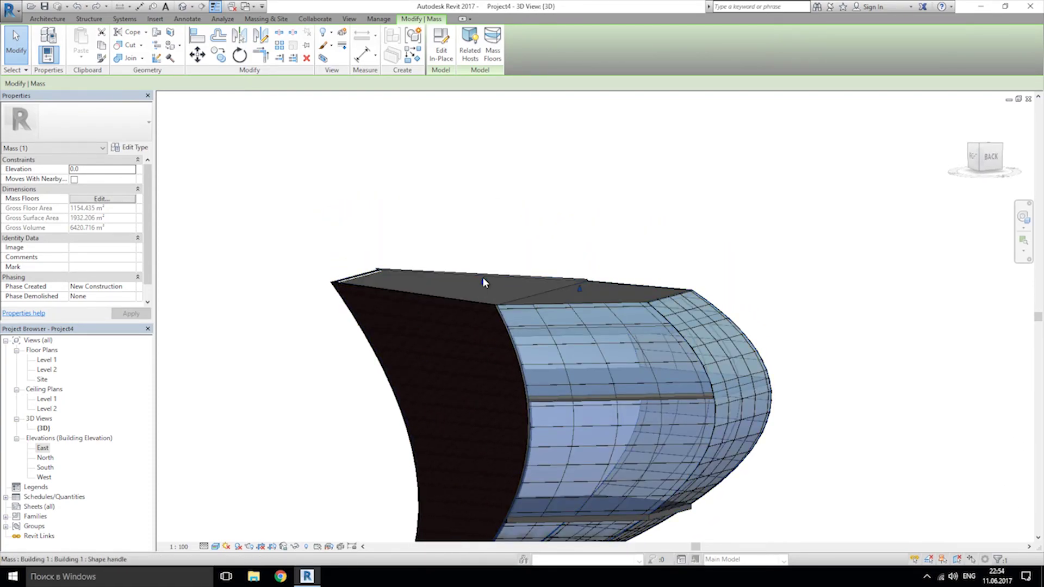
drag(483, 280, 490, 202)
click(772, 262)
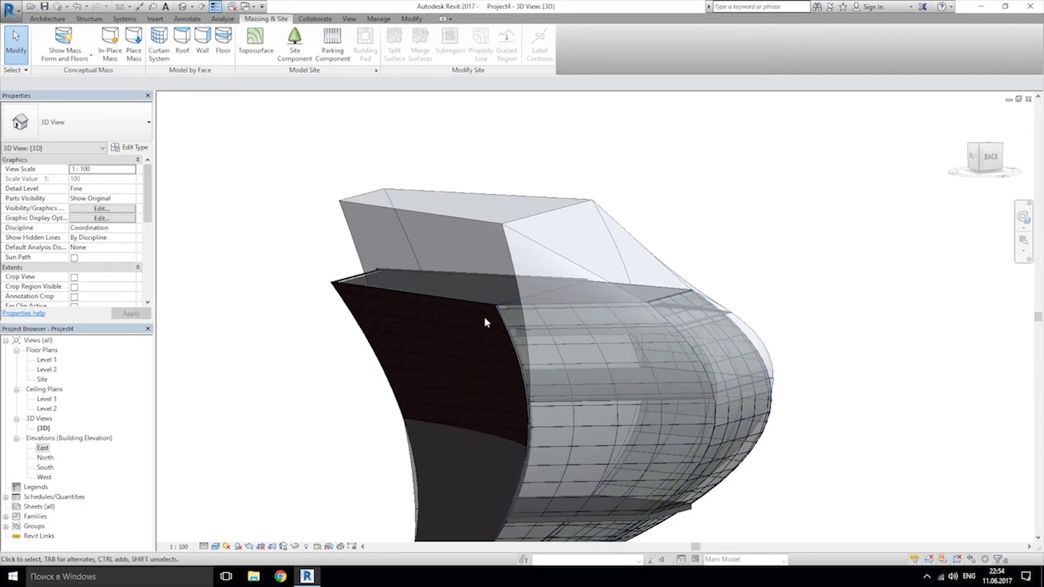
- Update the right side brick and block wall to fit its reshaped mass face
click(359, 294)
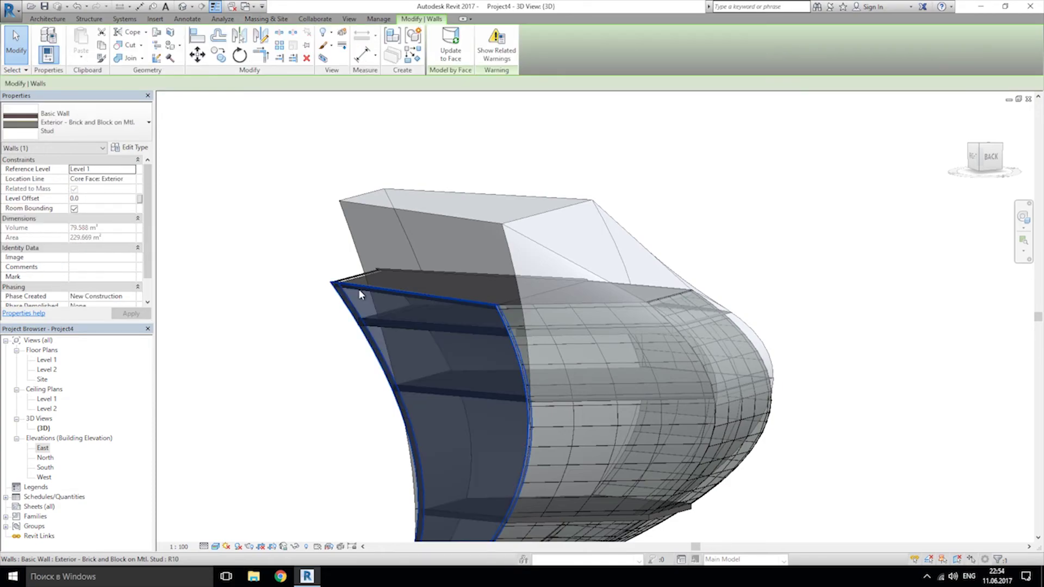
click(453, 39)
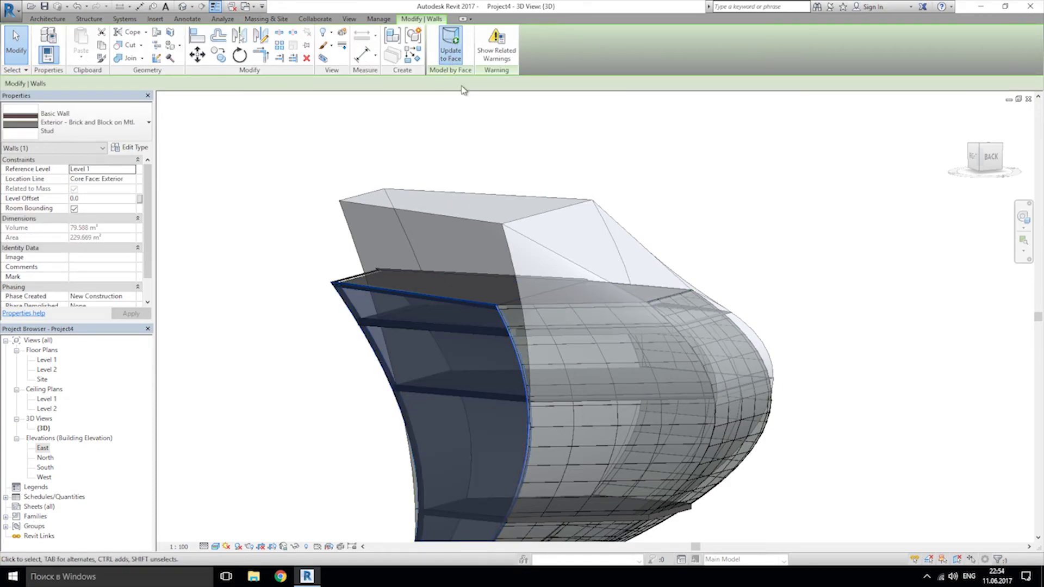
click(745, 217)
- Update the Level 5 Steel Bar Joist - VCT on LW Concrete floor to match the reshaped mass
shift+middle_drag(514, 298, 864, 297)
click(484, 344)
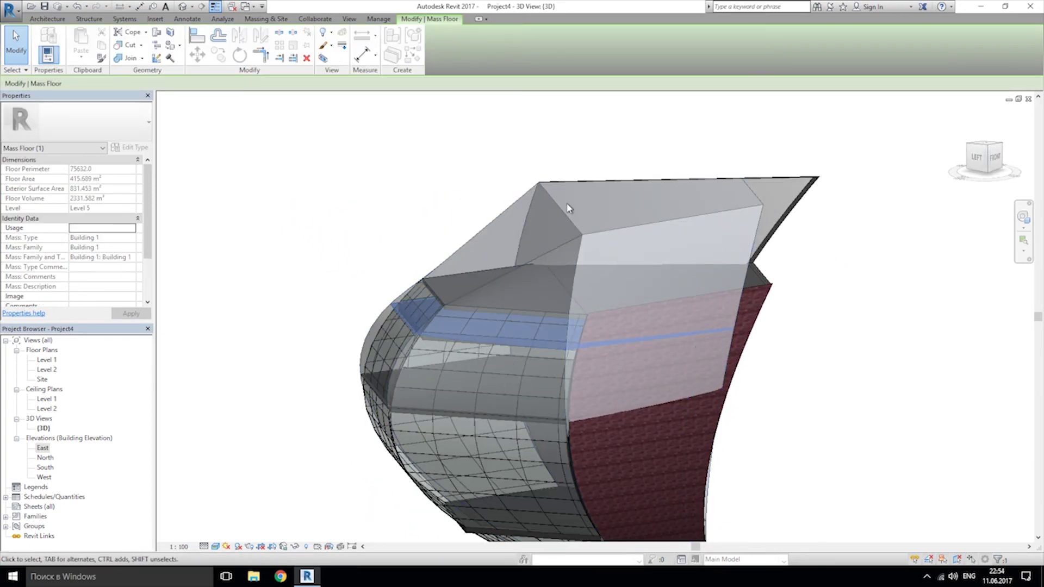
click(434, 341)
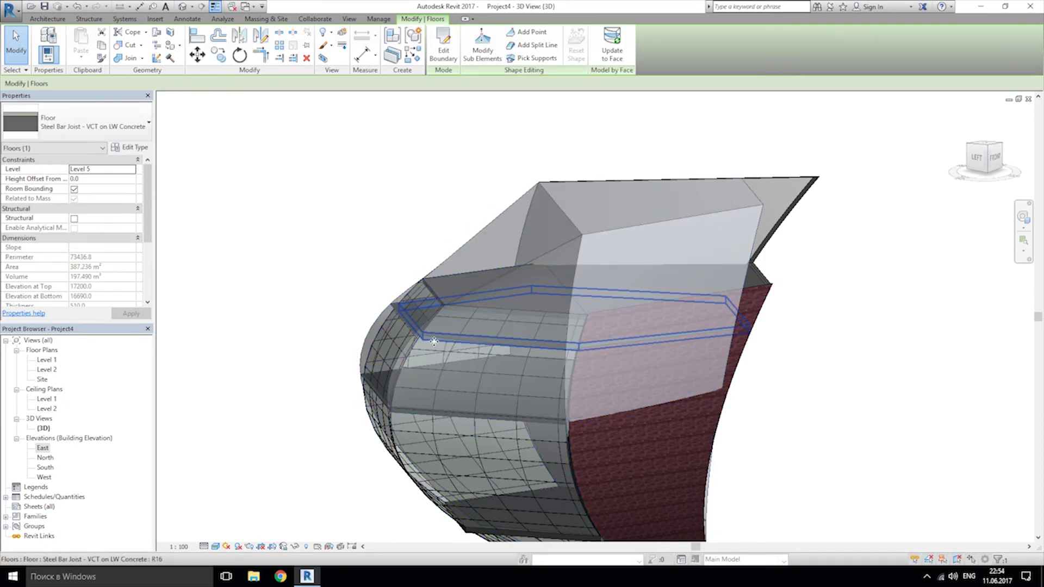
scroll(431, 360, up, 2)
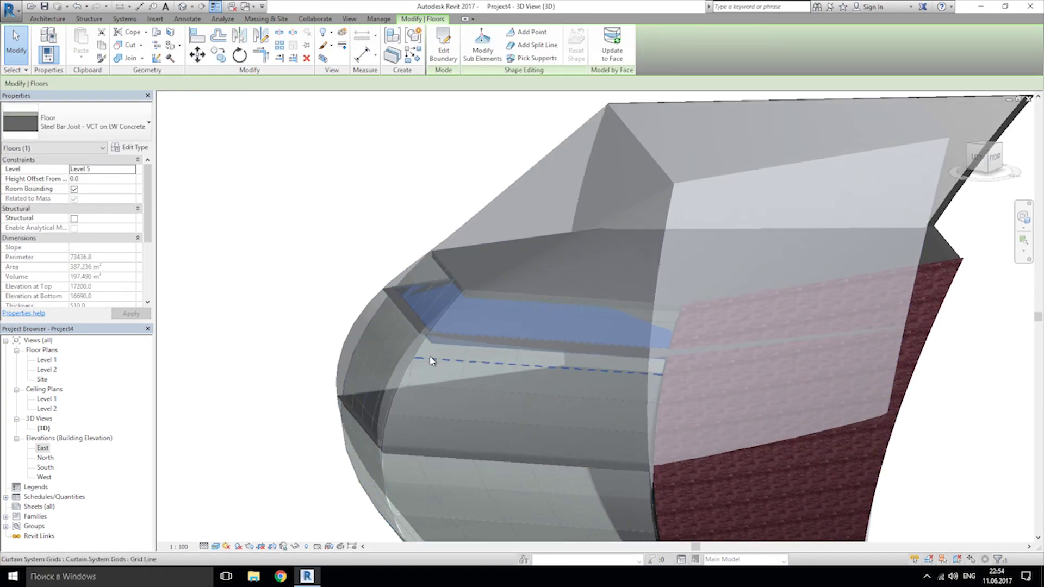
click(612, 45)
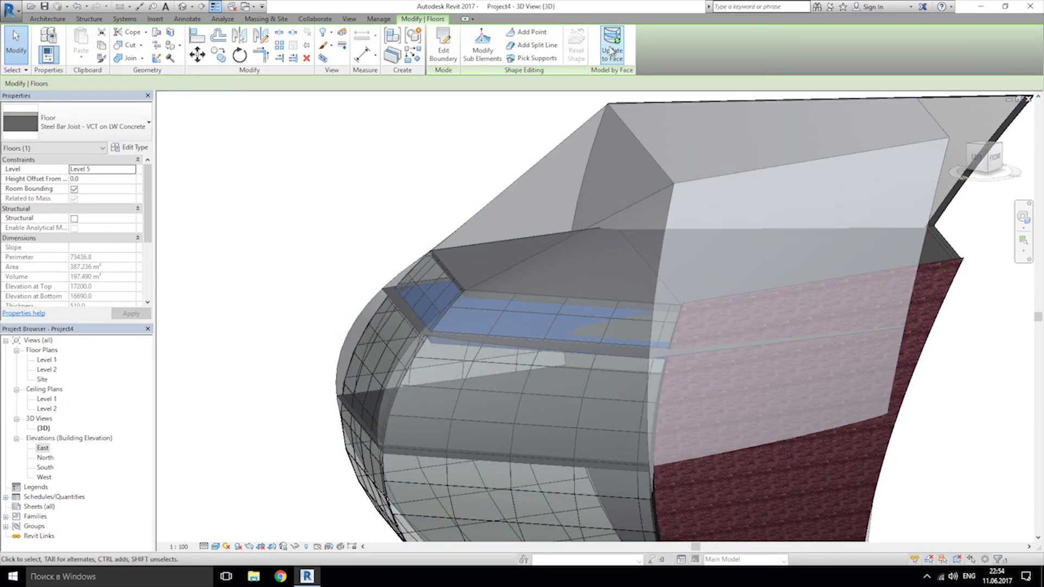
click(294, 221)
- Update the 1500 x 3000mm curtain system to follow the reshaped mass faces
shift+middle_drag(363, 335, 465, 306)
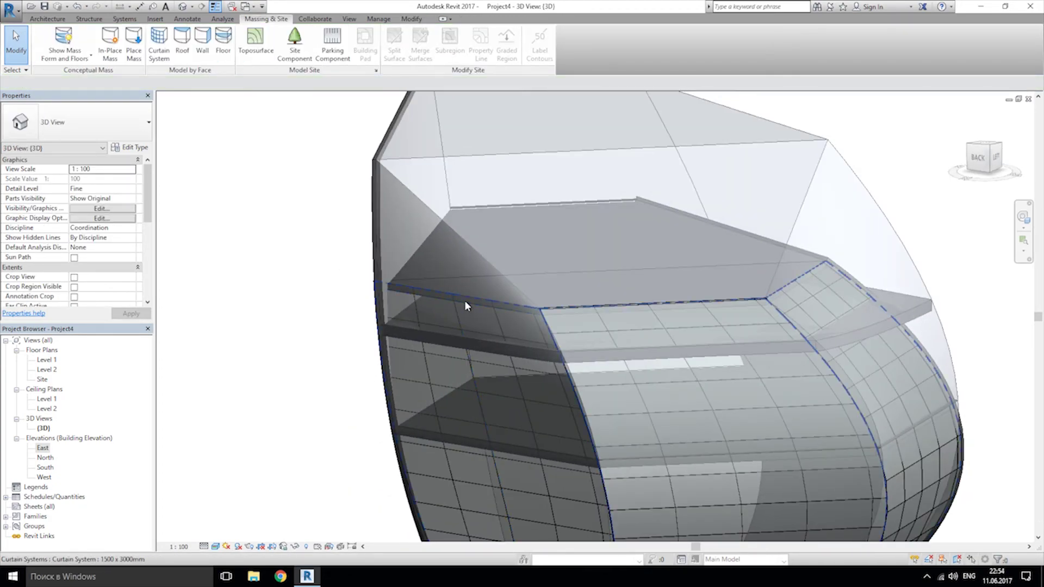
click(465, 305)
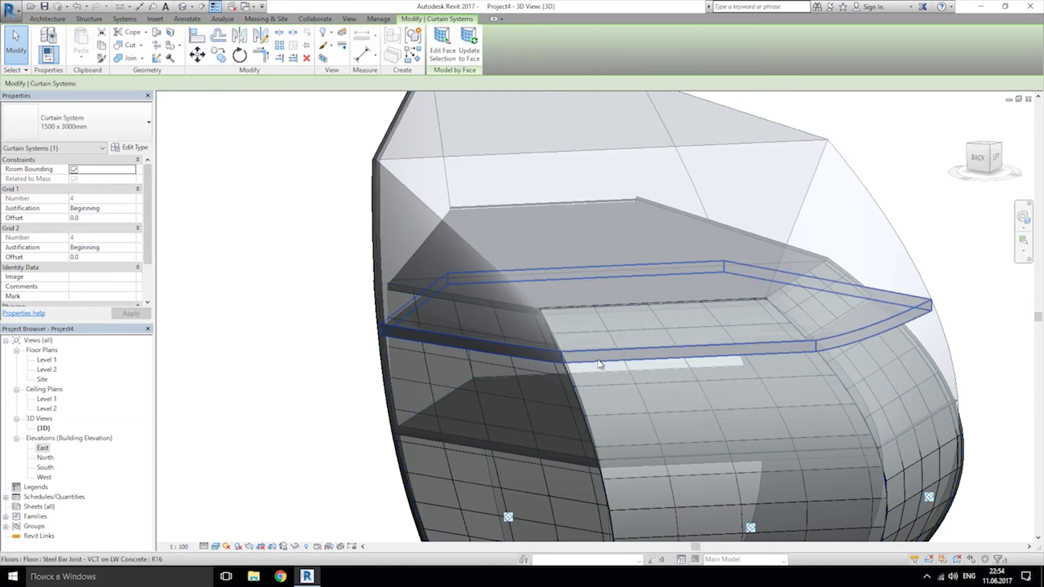
shift+middle_drag(602, 364, 742, 397)
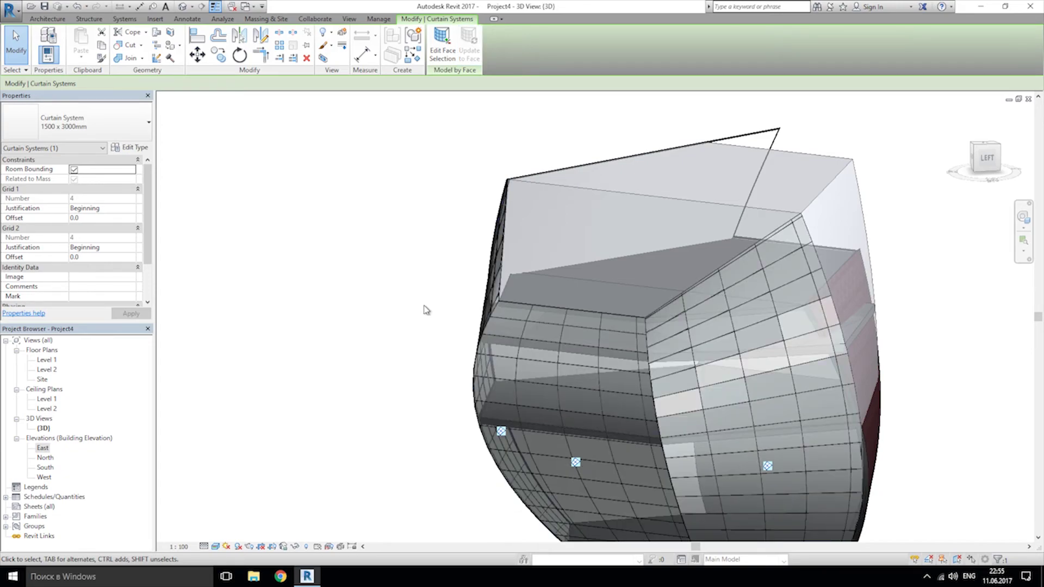
click(374, 362)
shift+middle_drag(374, 361, 437, 367)
- Update the Generic Roof - 300mm roof and the remaining brick and block walls to the raised mass faces
click(891, 329)
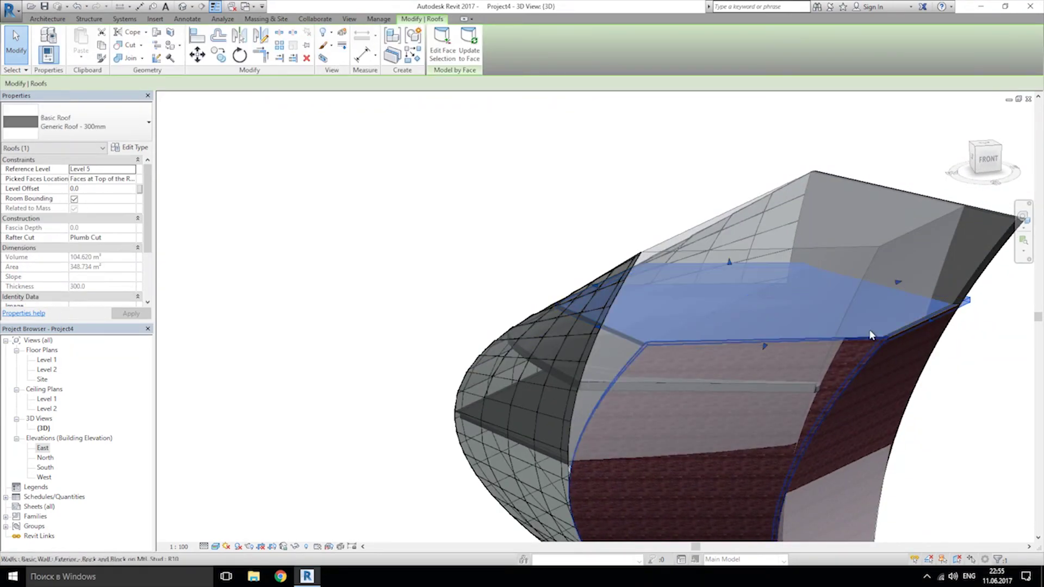
click(468, 46)
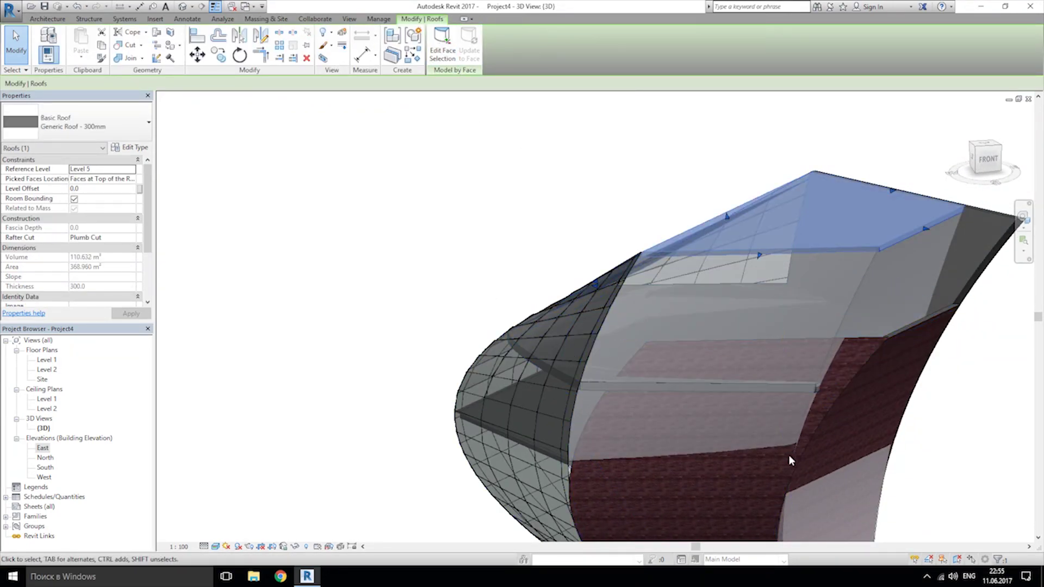
click(809, 457)
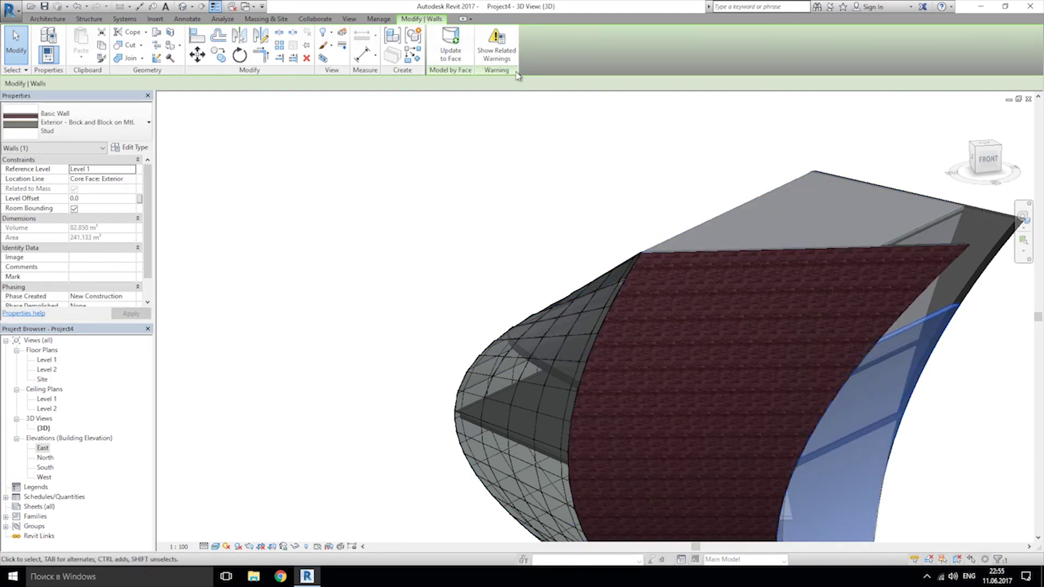
click(469, 256)
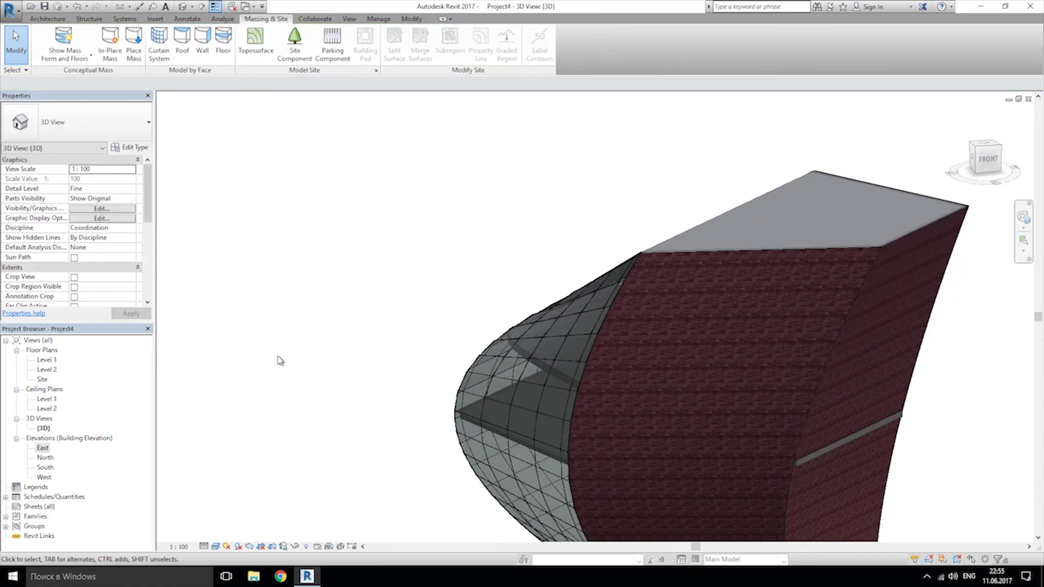
- Inspect the updated building in 3D and open the Mass Schedule to review the mass's floor area, surface area and volume
shift+middle_drag(279, 357, 705, 428)
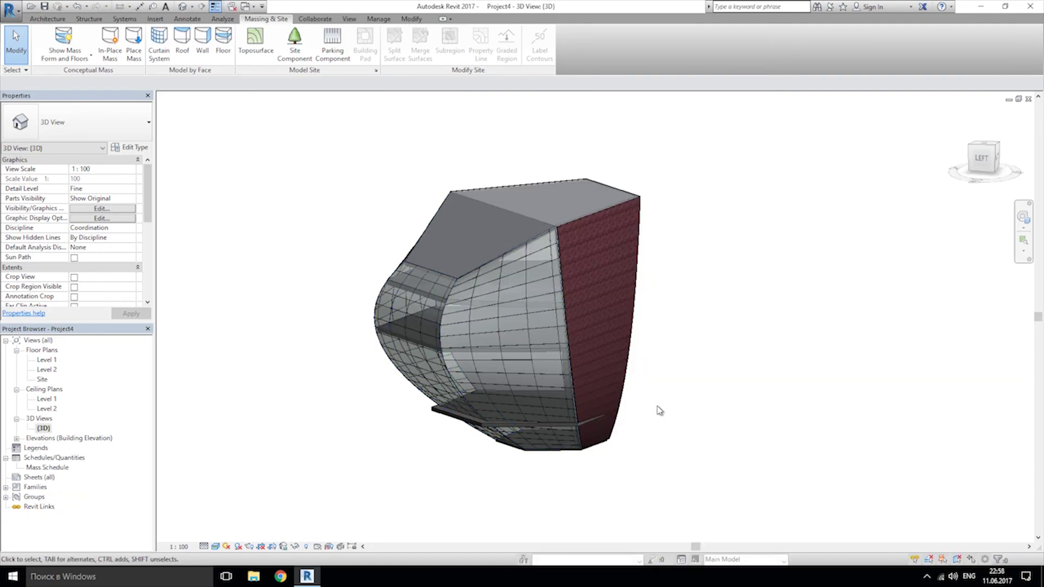
middle_drag(739, 410, 733, 412)
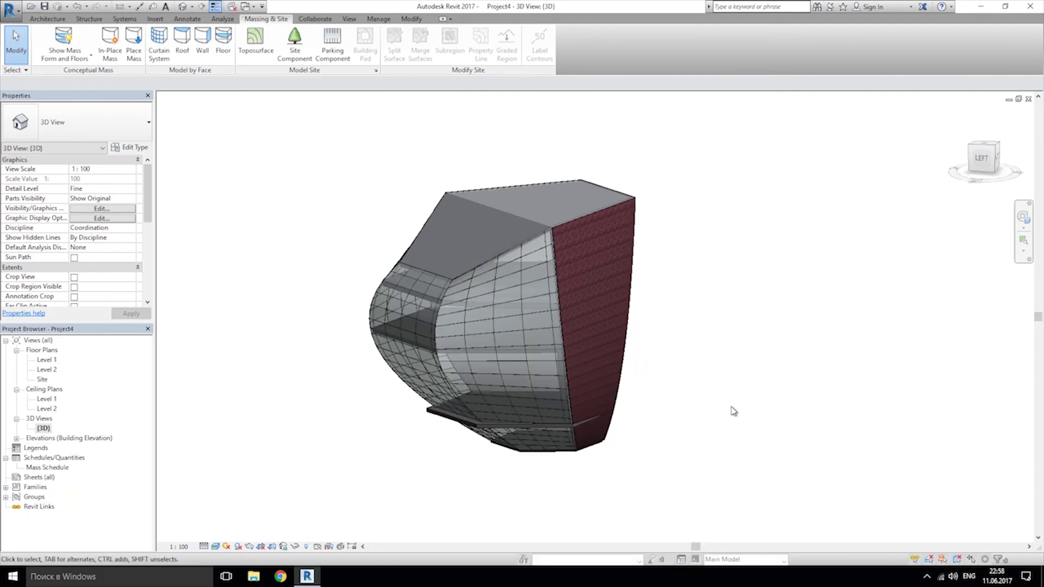
double_click(46, 469)
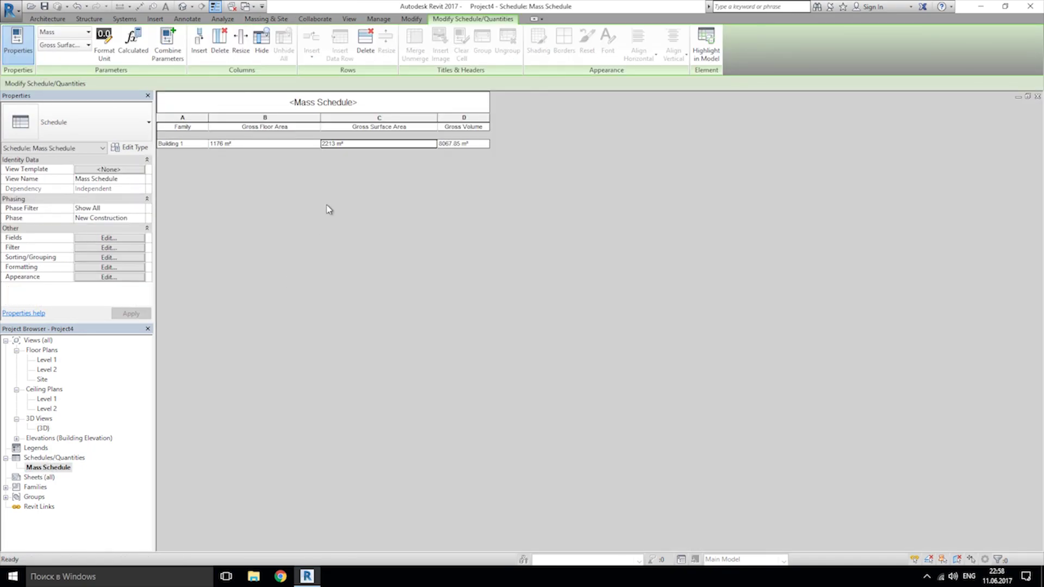